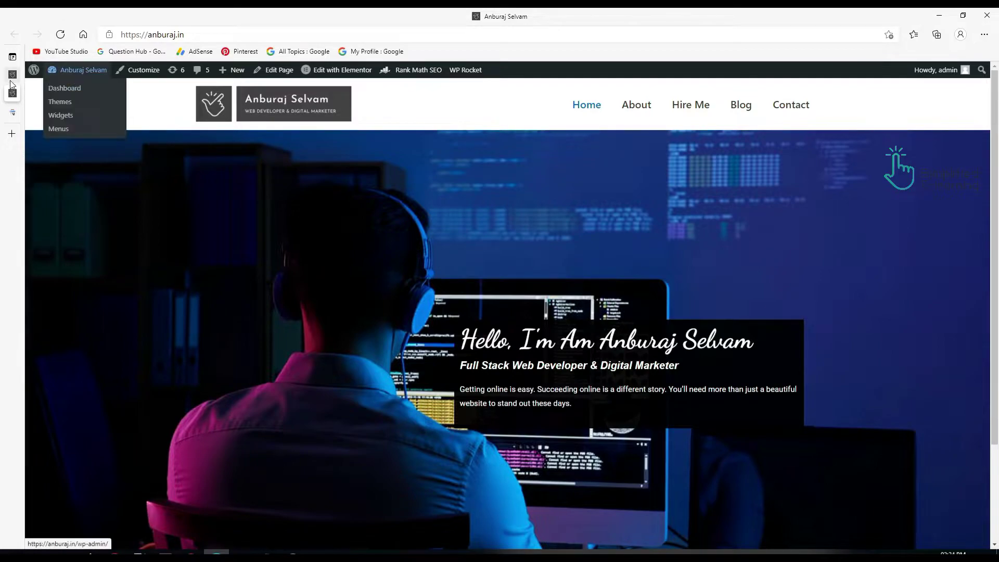
- Switch to the WordPress admin dashboard of the site and open the page for adding new plugins
click(36, 76)
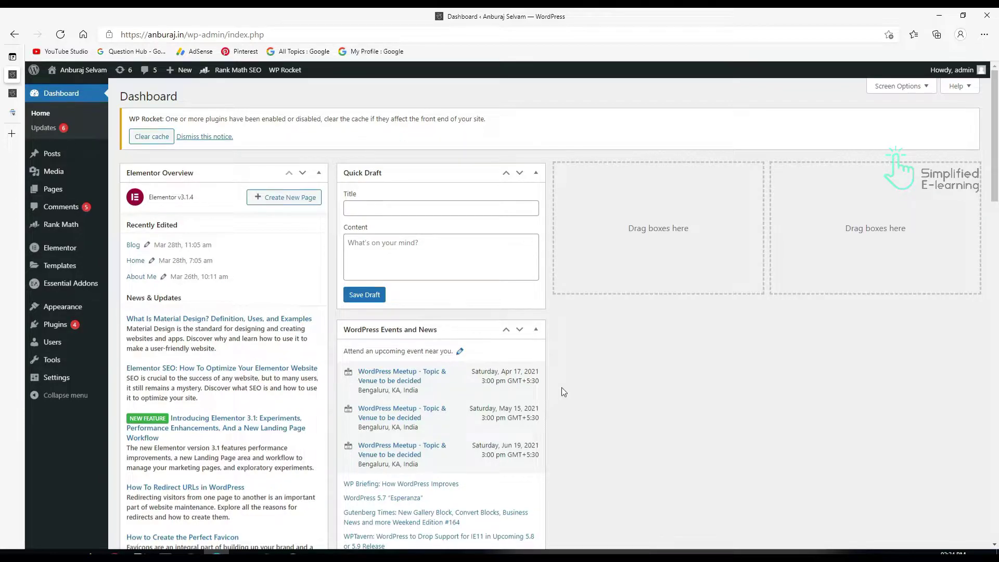
mouse_move(59, 327)
click(131, 344)
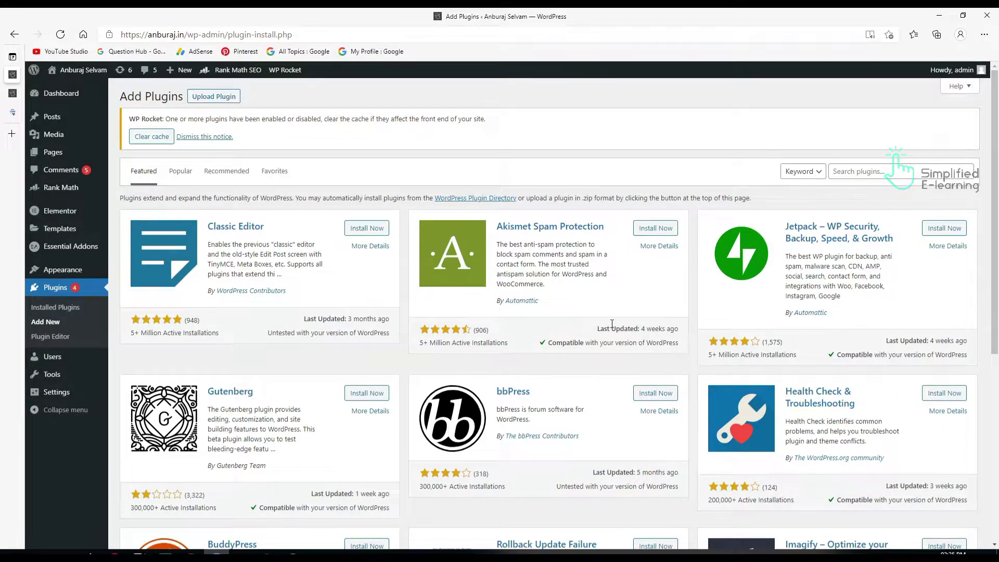
- Search the plugin directory for "rank math api", then install and activate Instant Indexing for Google by Rank Math
click(849, 171)
text(rank)
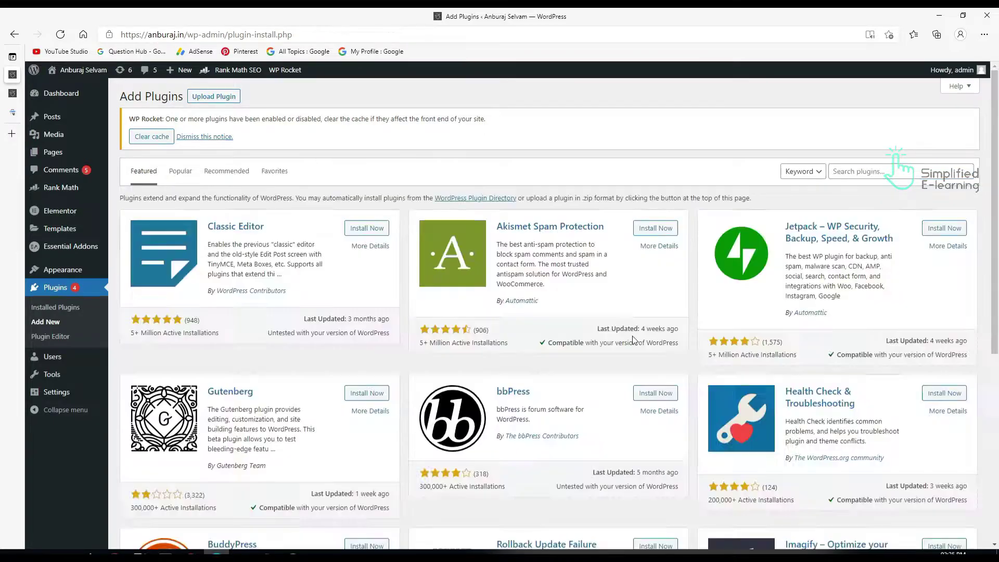
text(math api)
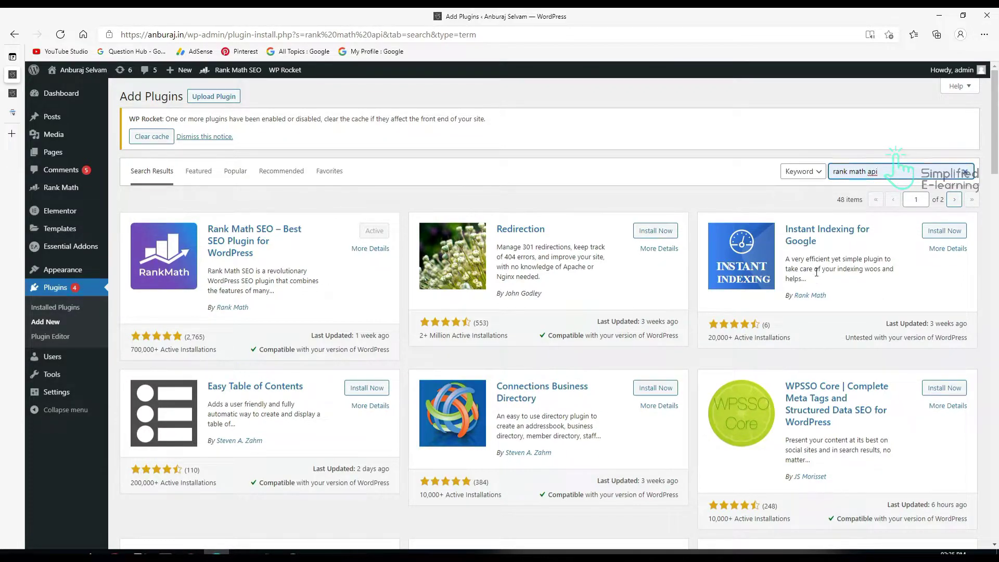
click(944, 231)
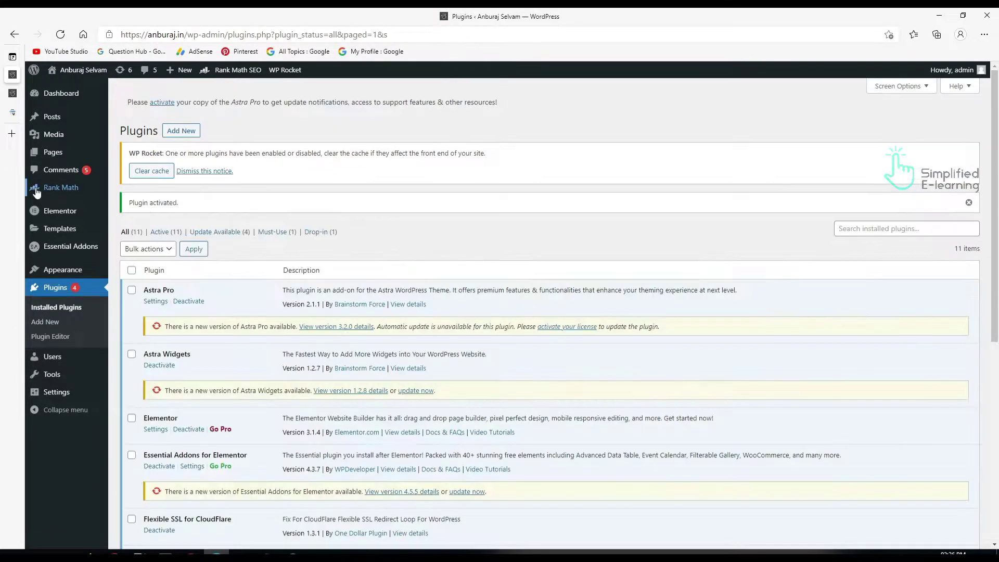
mouse_move(57, 189)
mouse_move(267, 554)
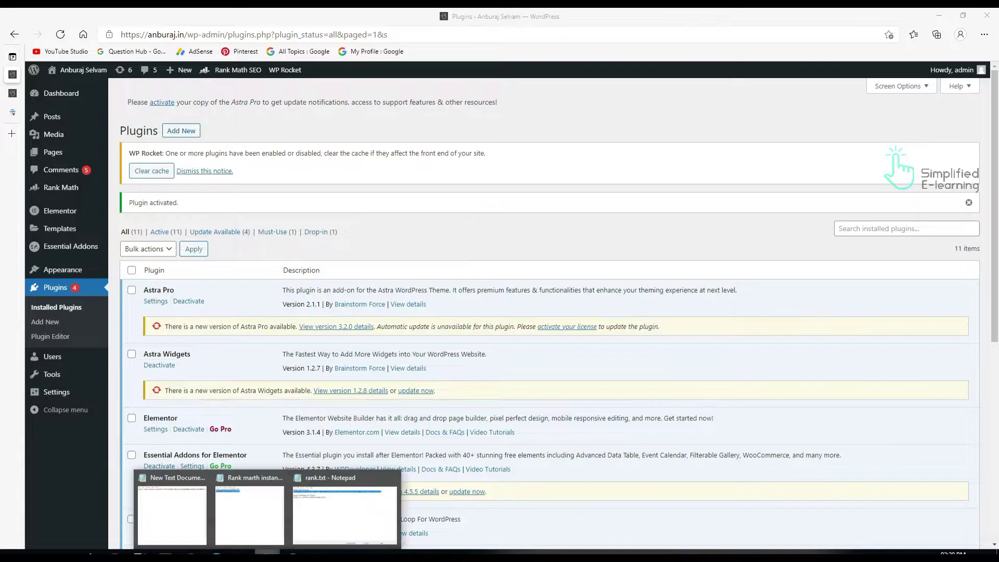
click(341, 528)
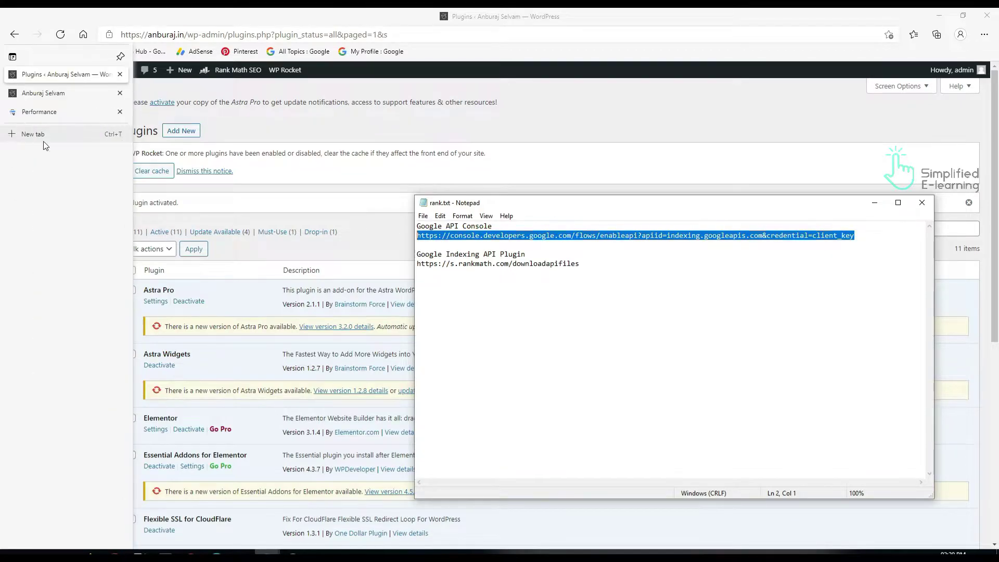
click(36, 136)
text(https://console.developers.google.com/flows/enableapi?apiid=indexing.googleapis.com&credential=client_key)
key(Return)
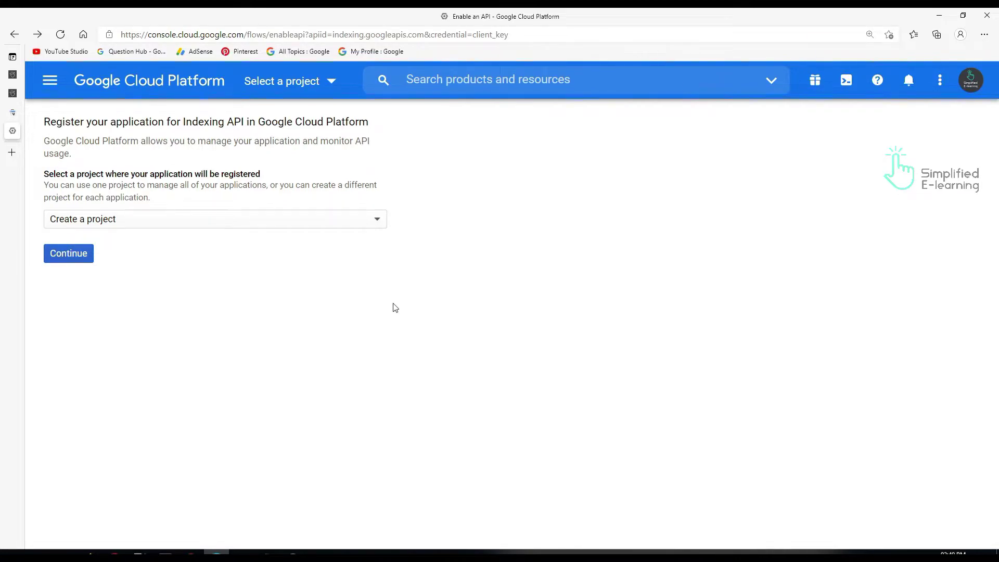
- Register the Indexing API in a newly created project and continue to its credentials setup
click(55, 254)
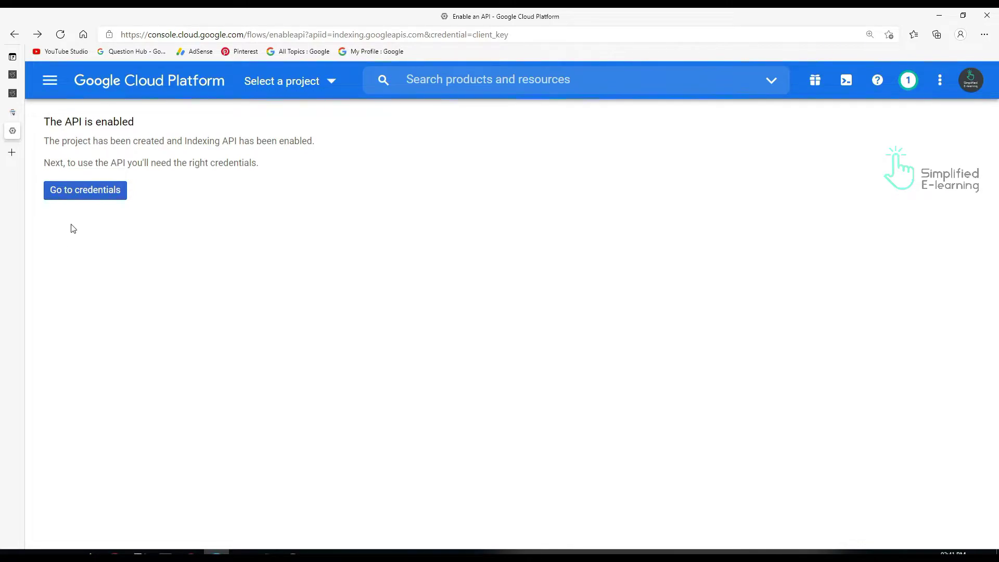
click(79, 192)
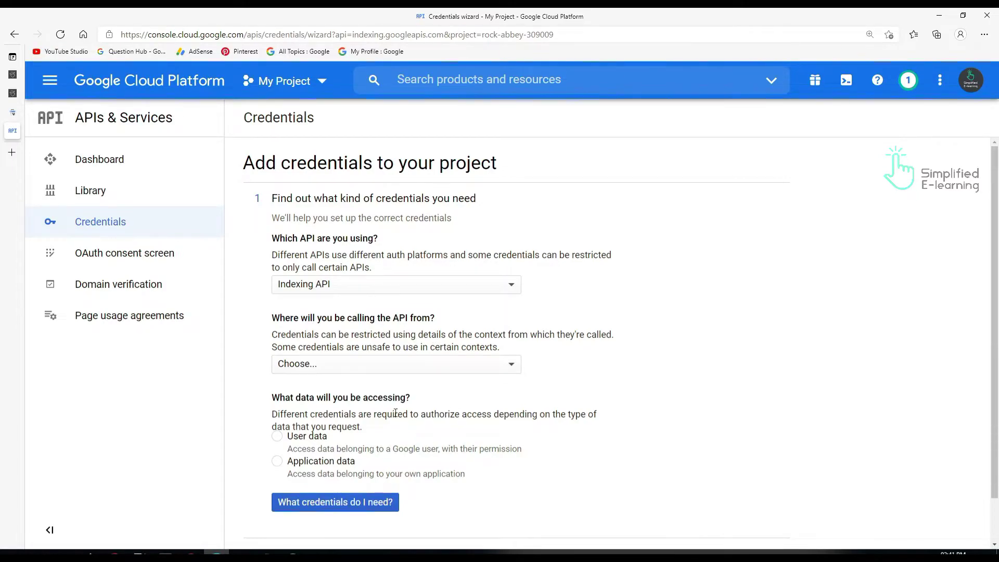
- Go to the Service Accounts page in the project's IAM & Admin section
click(124, 87)
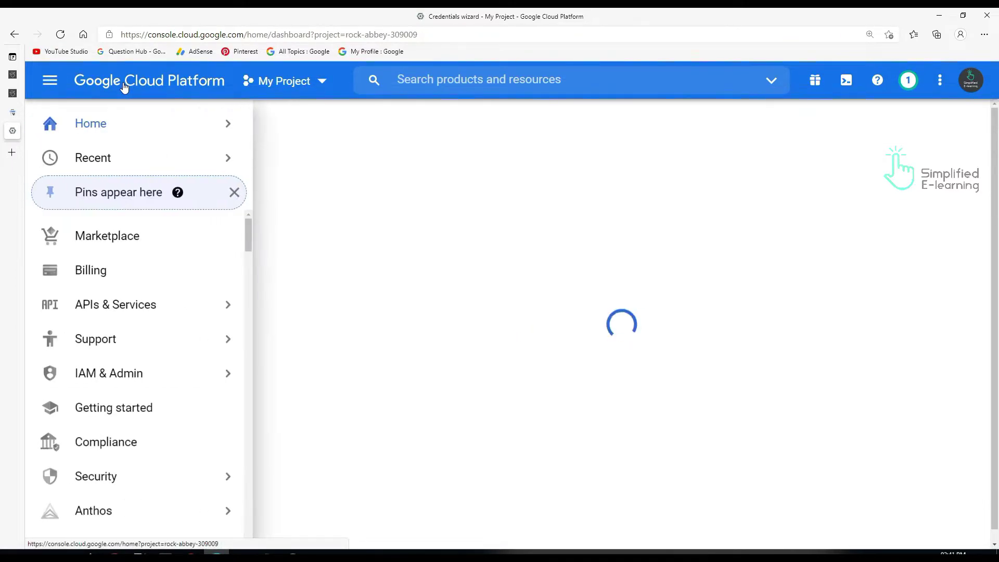
mouse_move(91, 378)
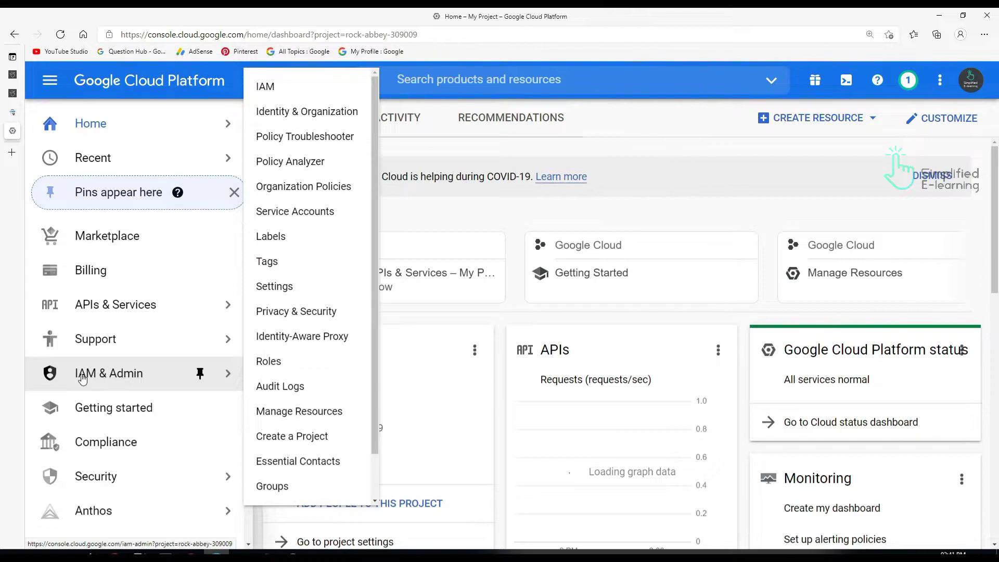
click(121, 380)
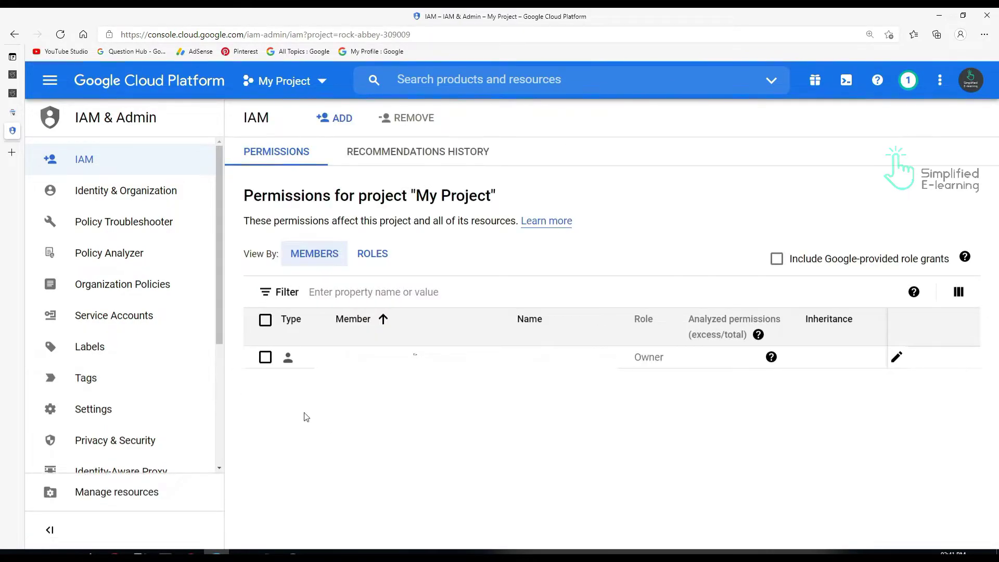
click(102, 319)
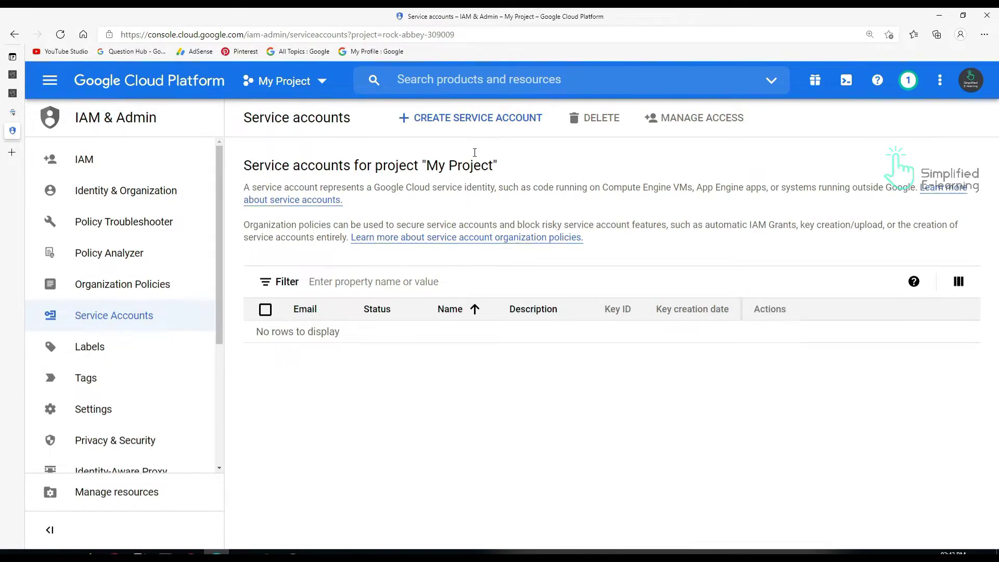
- Create a service account using the site owner's first name as its name and "Demo" as its description
click(479, 120)
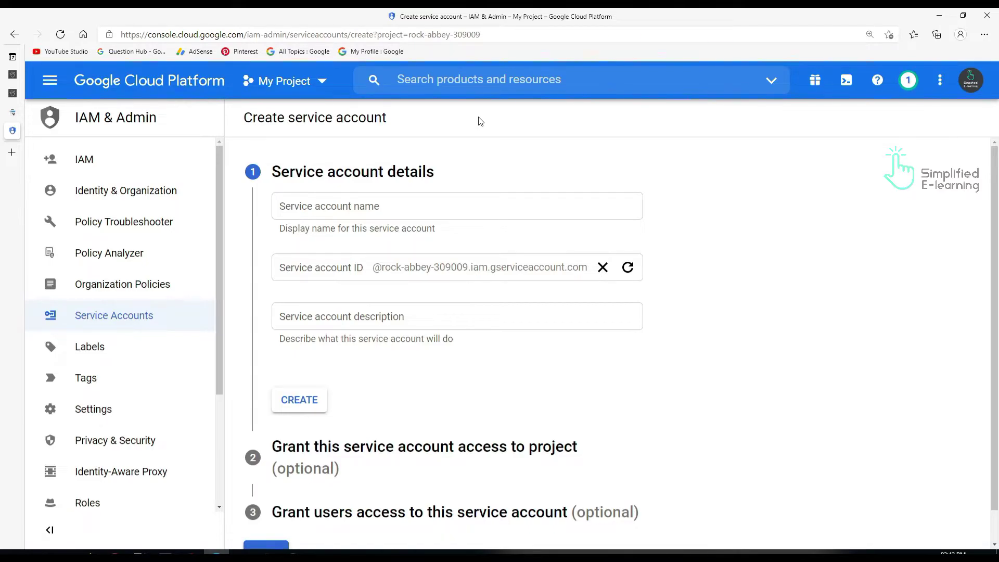
click(335, 203)
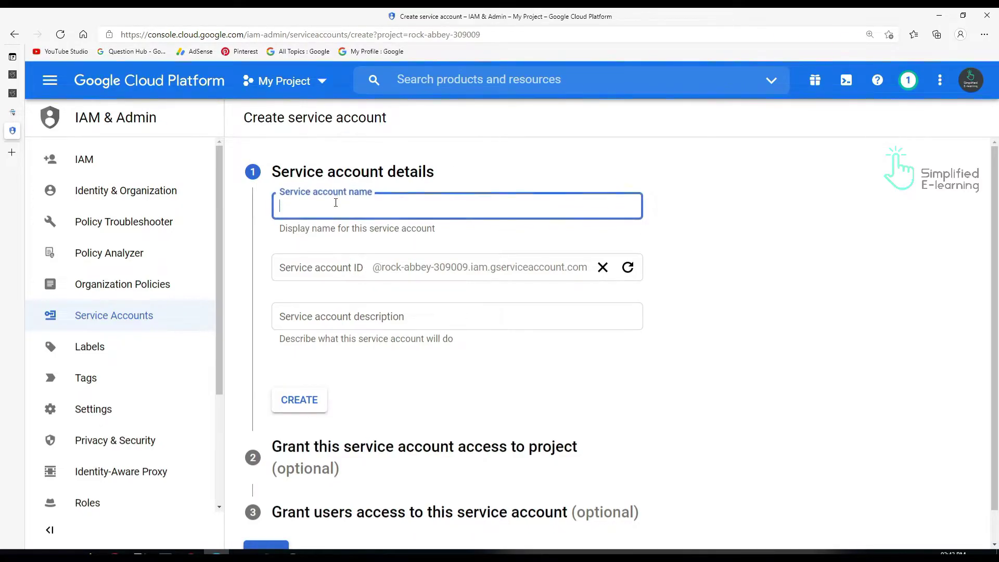
text(anburaj)
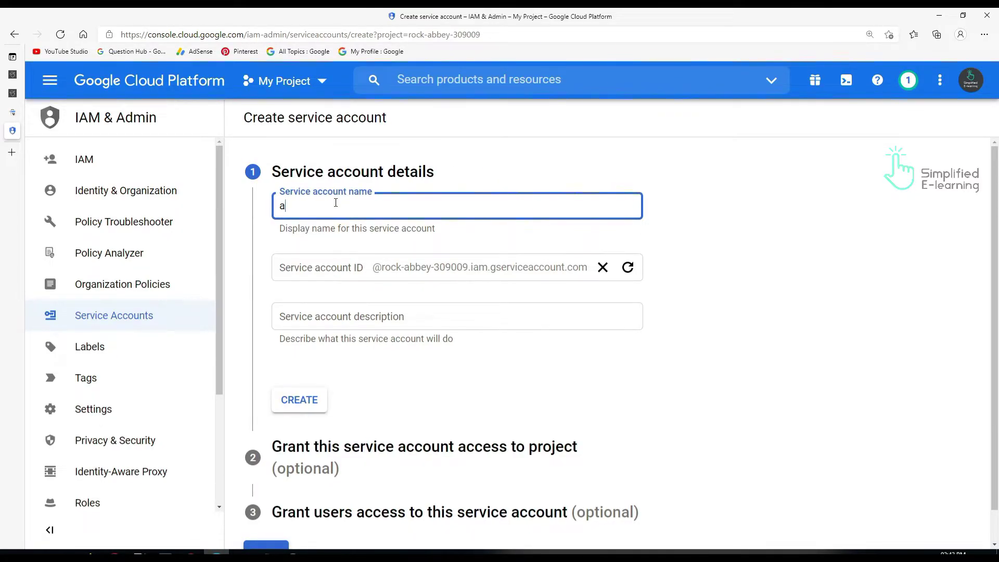
click(765, 221)
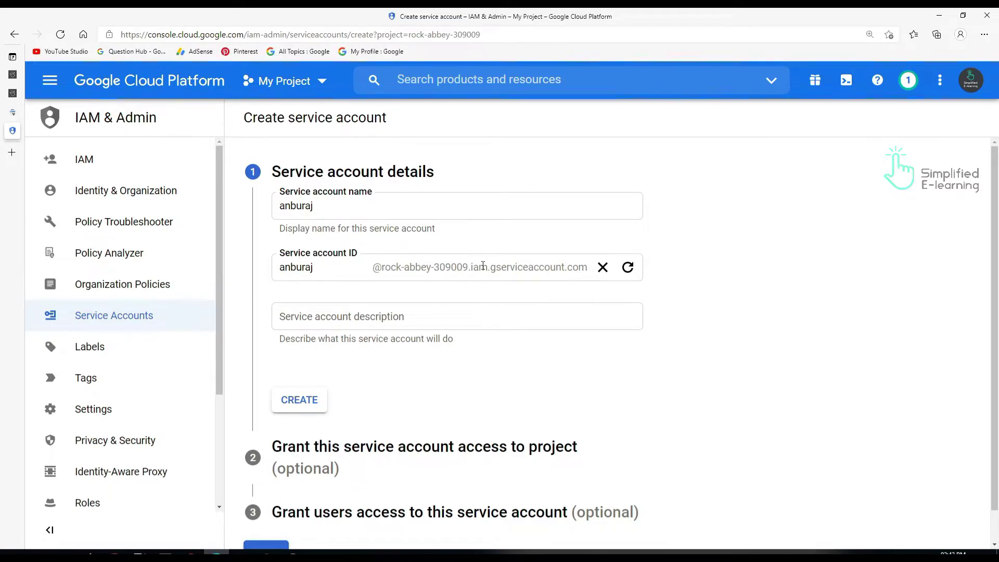
click(359, 313)
click(682, 337)
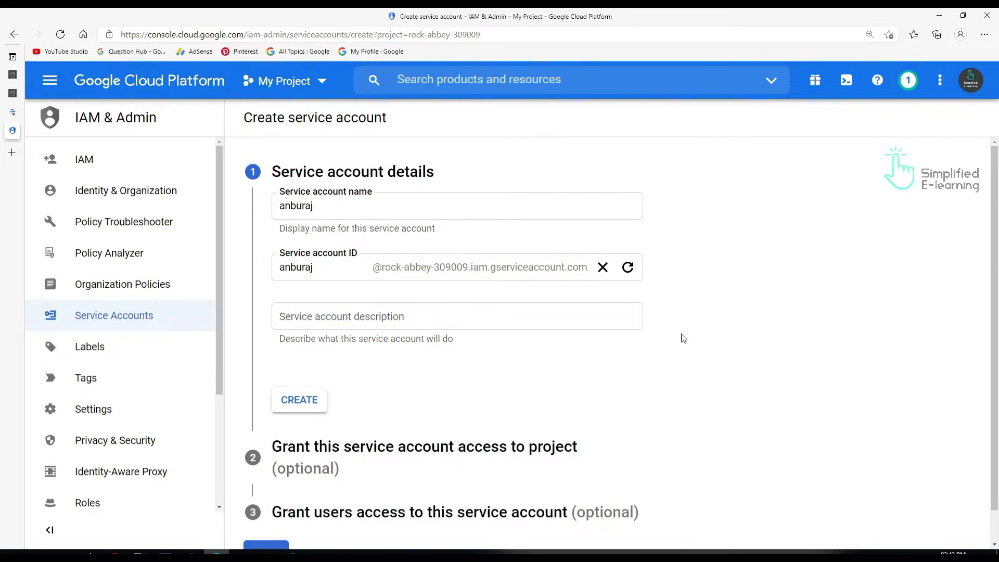
click(402, 312)
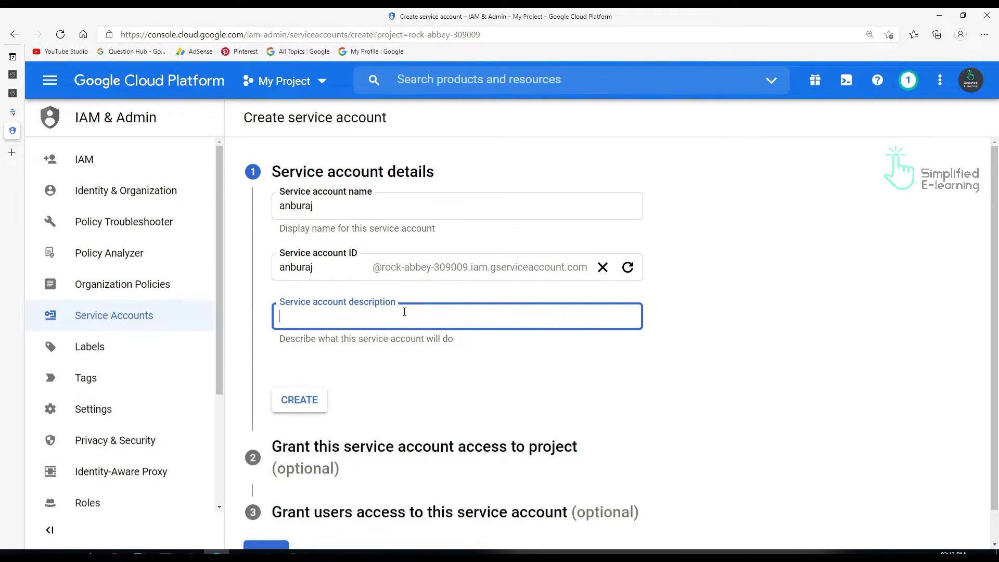
text(Demo)
click(477, 362)
click(299, 399)
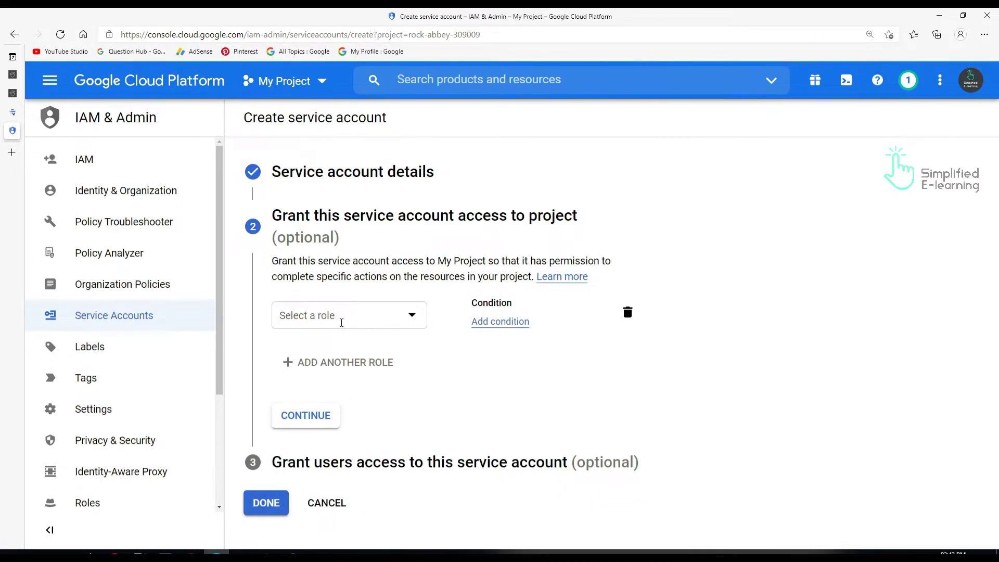
- Grant the service account the Owner role on the project and finish creating it without granting other users access
click(411, 314)
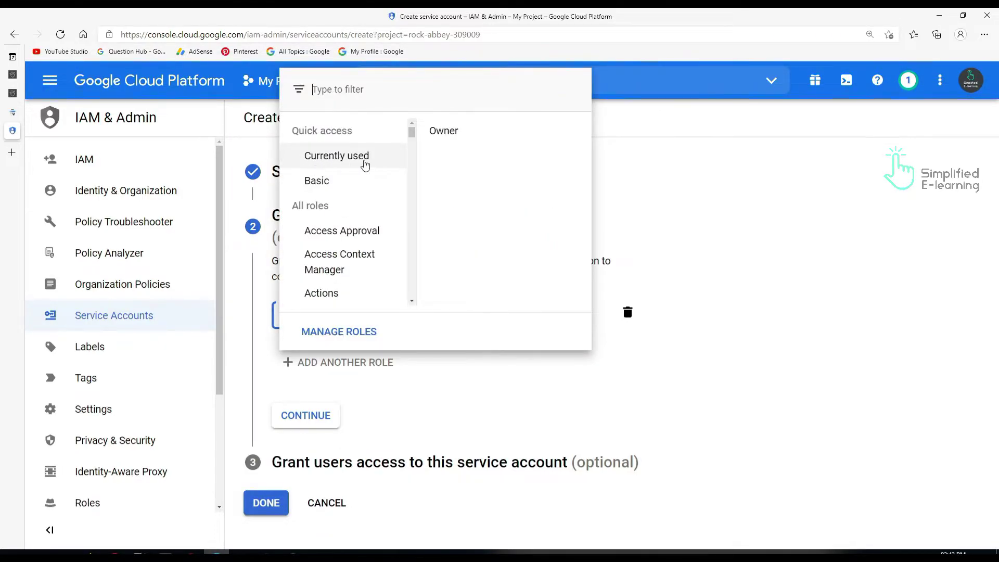
click(449, 133)
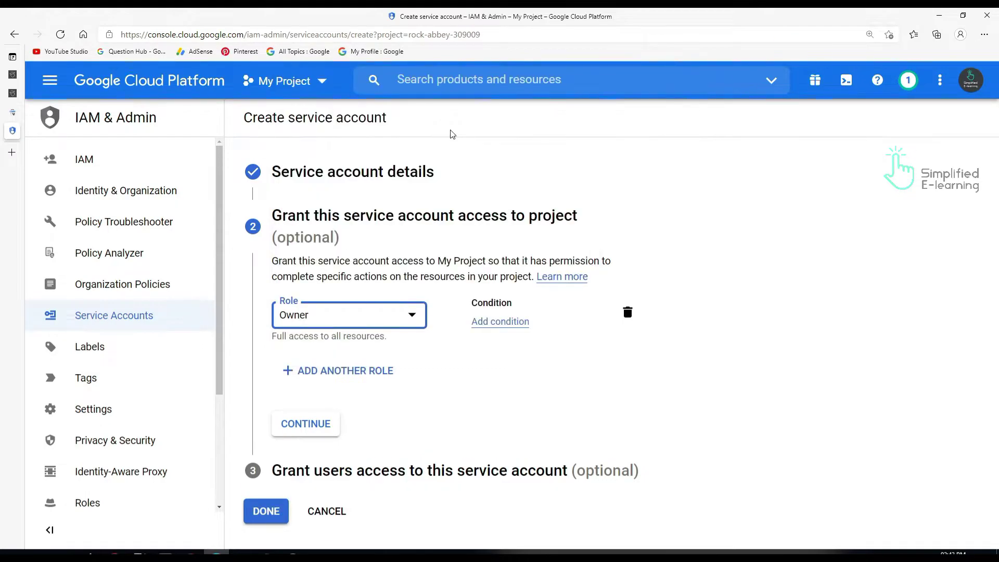
click(497, 390)
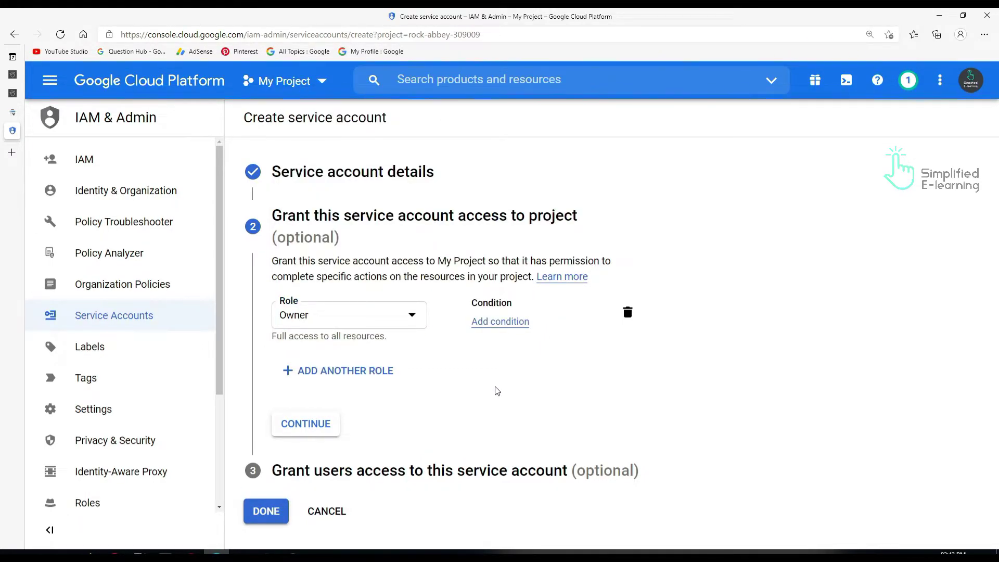
click(285, 431)
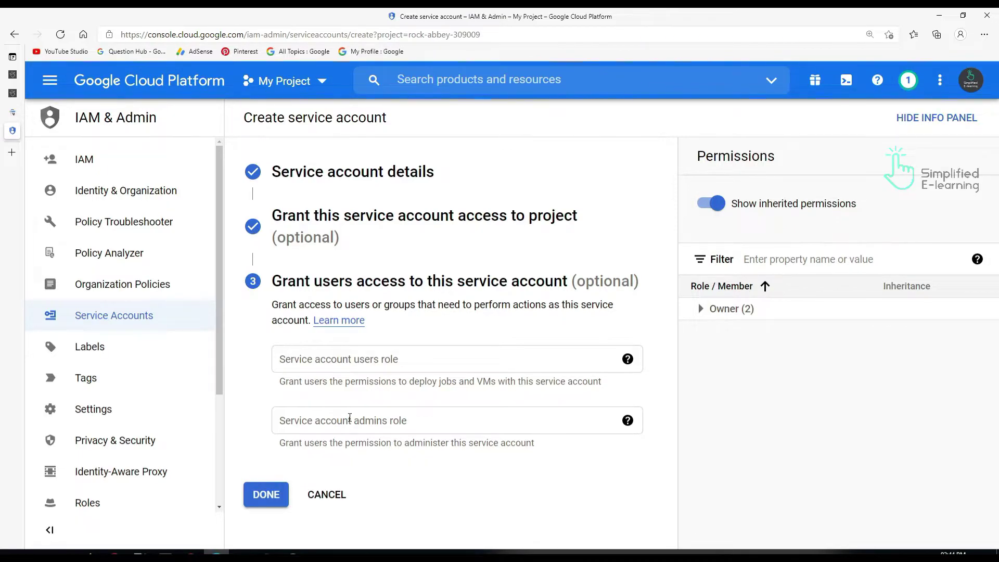
click(265, 497)
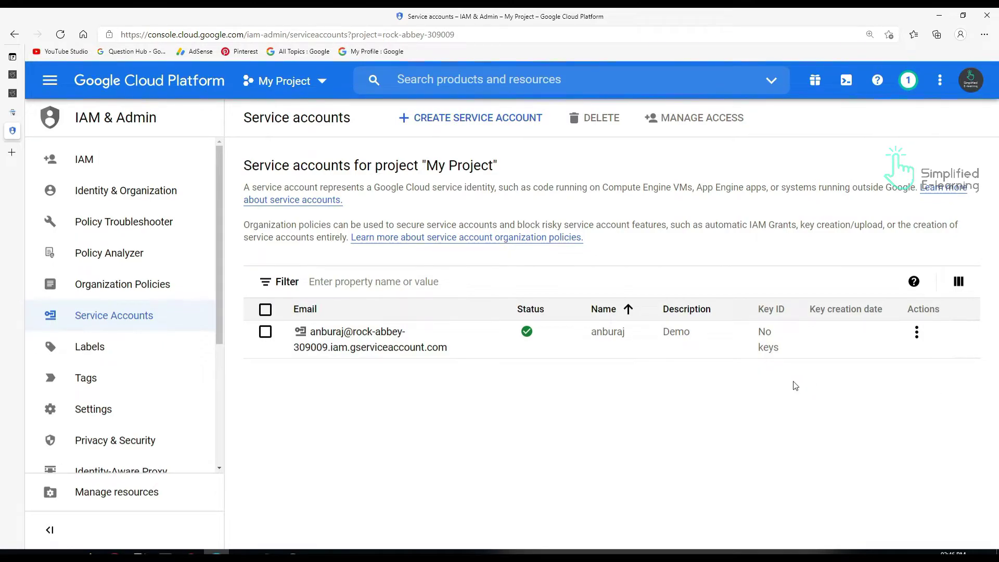
- Create and download a new JSON private key for the service account
click(916, 332)
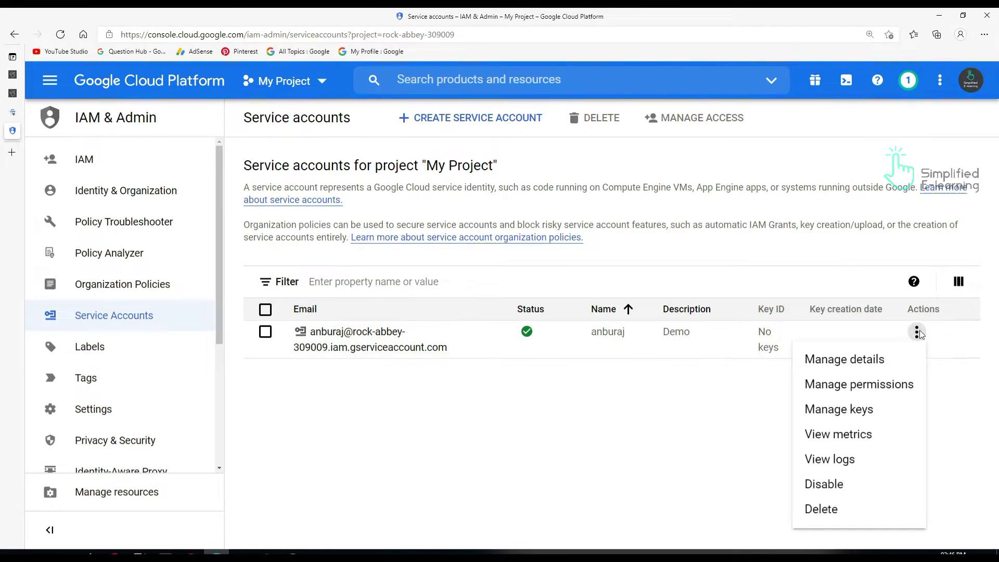
click(860, 410)
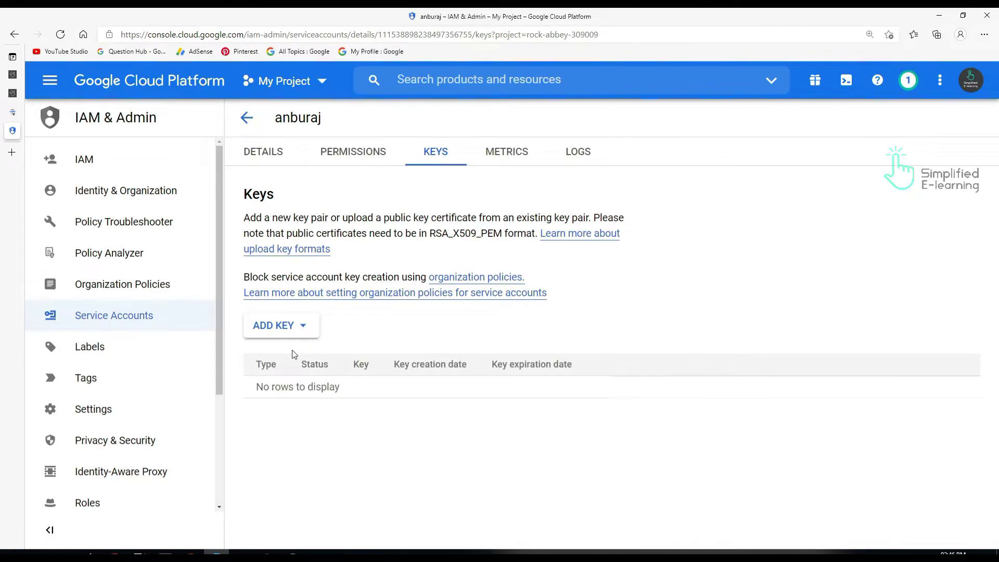
click(286, 327)
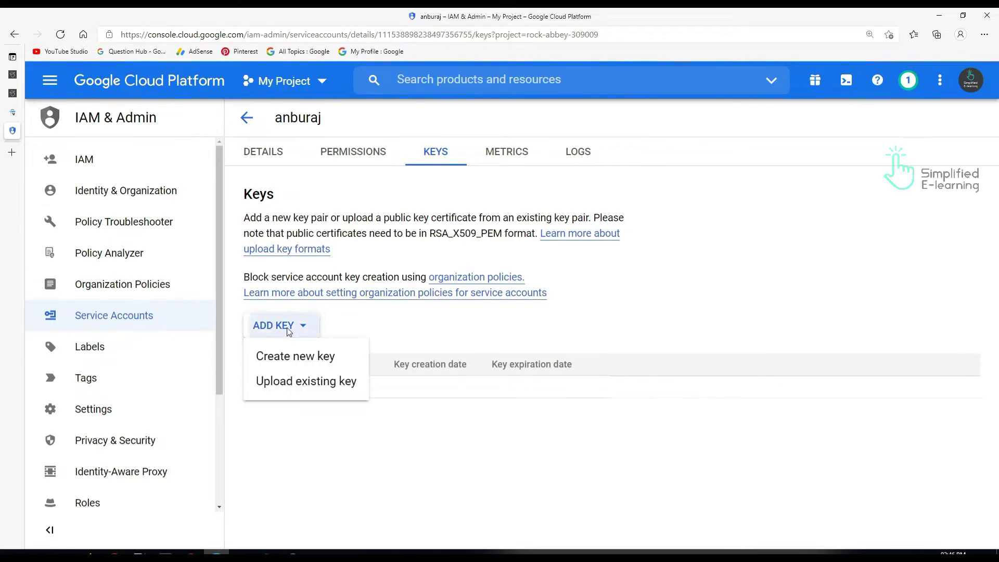
click(300, 359)
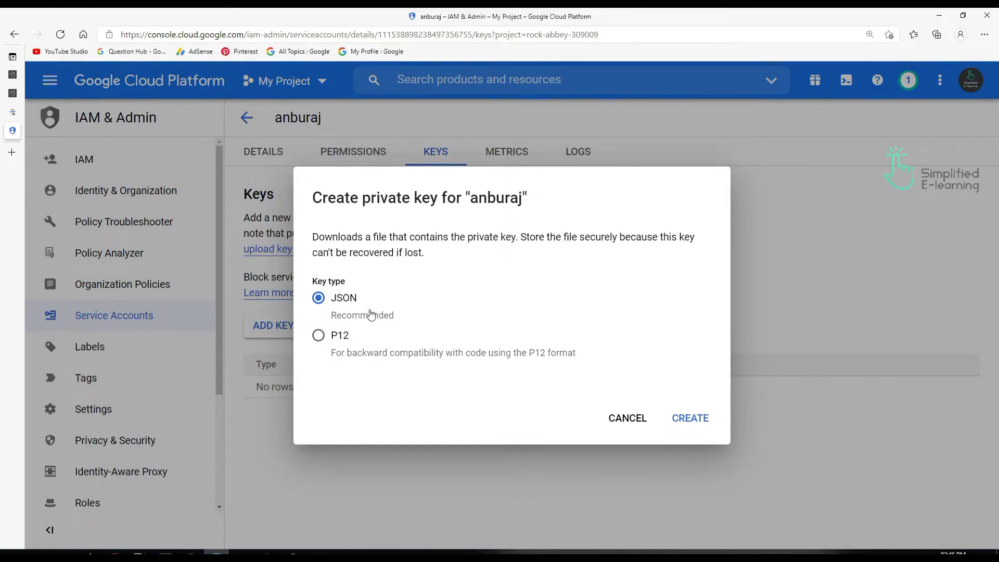
click(689, 420)
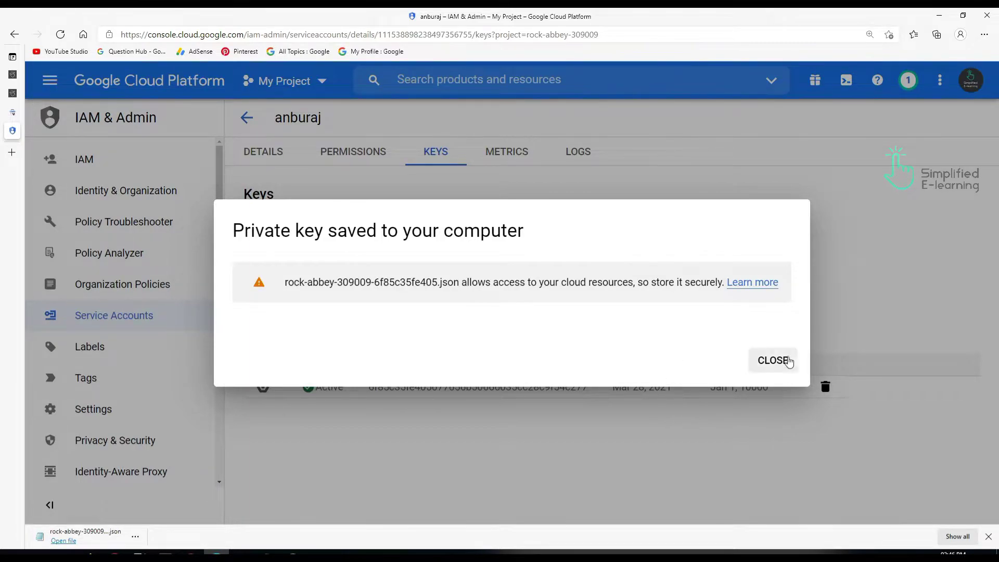
click(784, 359)
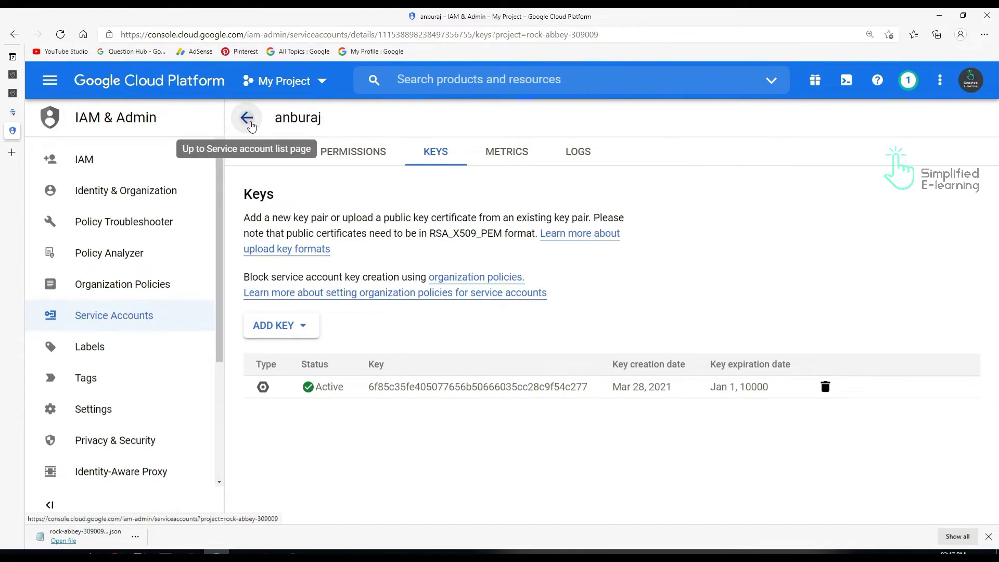
- Copy the service account's email address from the Service accounts list and switch to the site's Google Search Console page
click(247, 118)
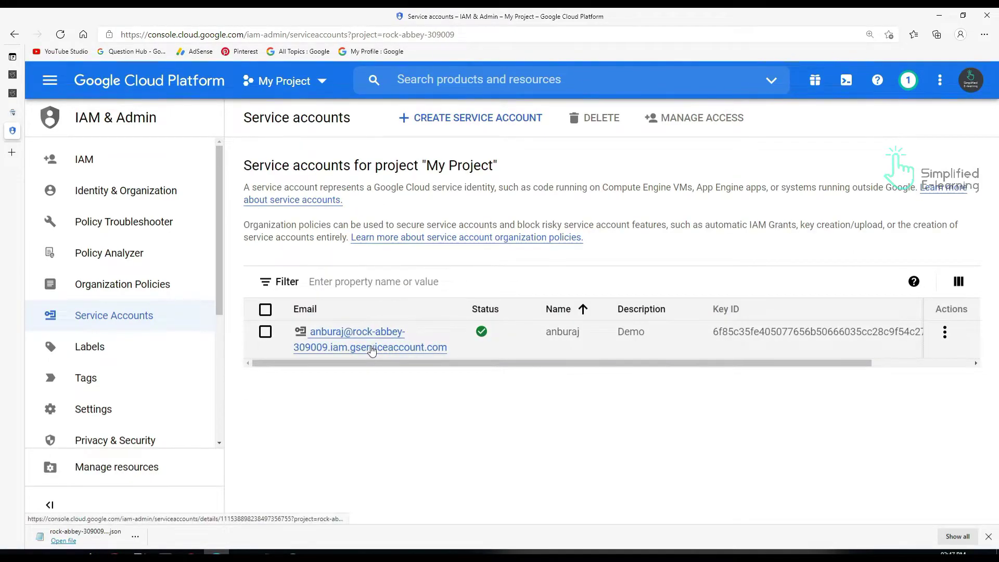
drag(451, 347, 310, 331)
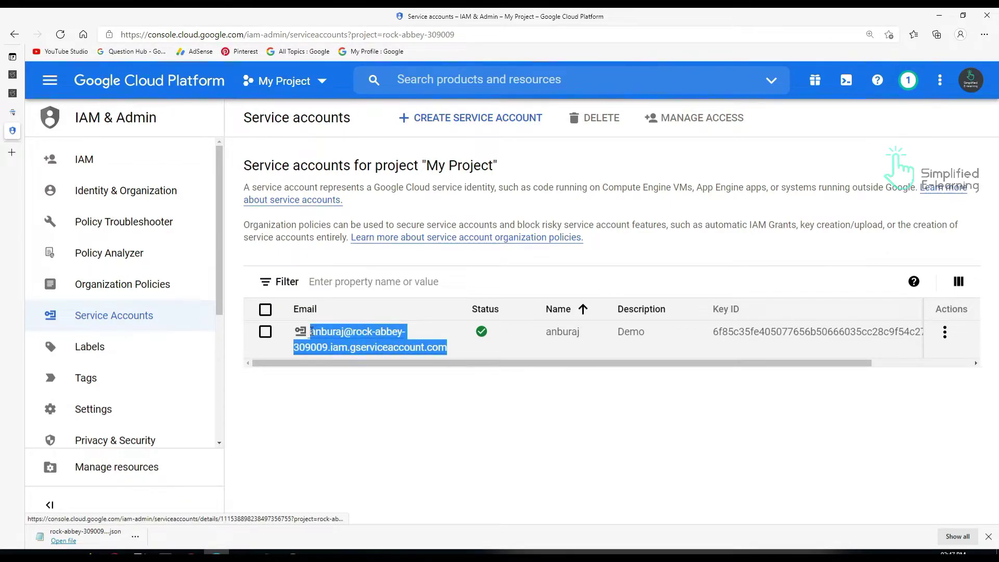
mouse_move(12, 113)
click(54, 114)
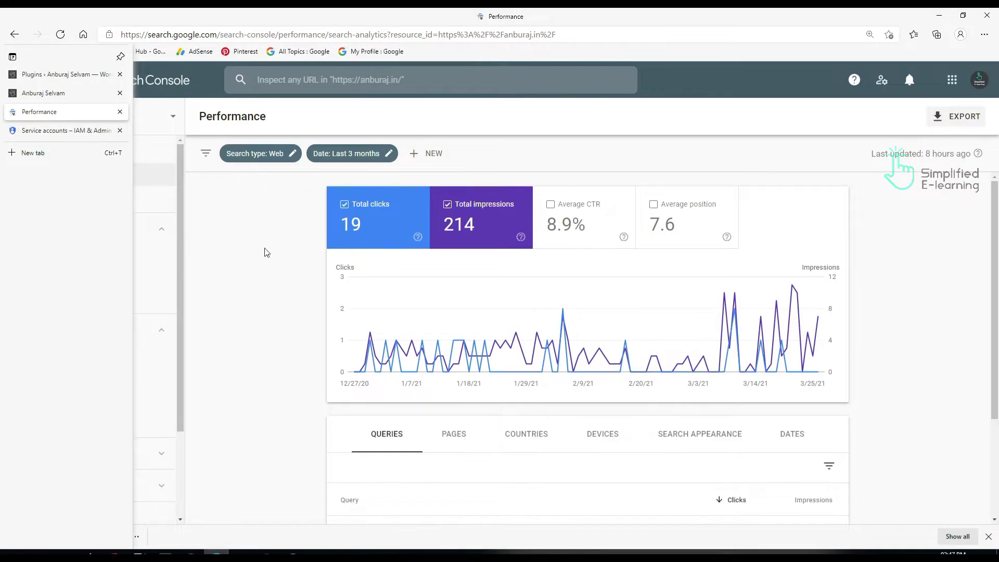
- Open the property owner management page from the Search Console property's users and permissions settings
scroll(96, 406, down, 2)
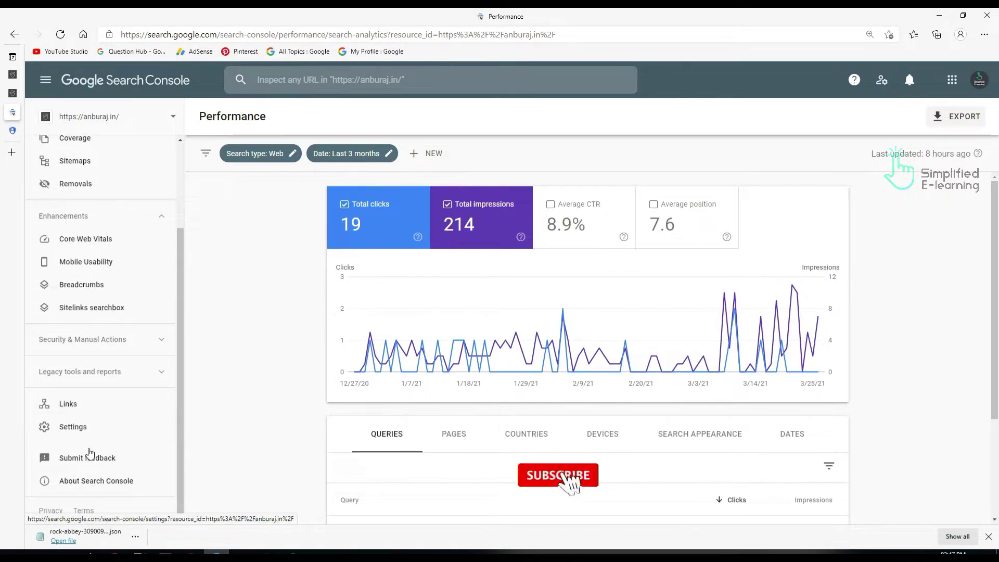
click(76, 433)
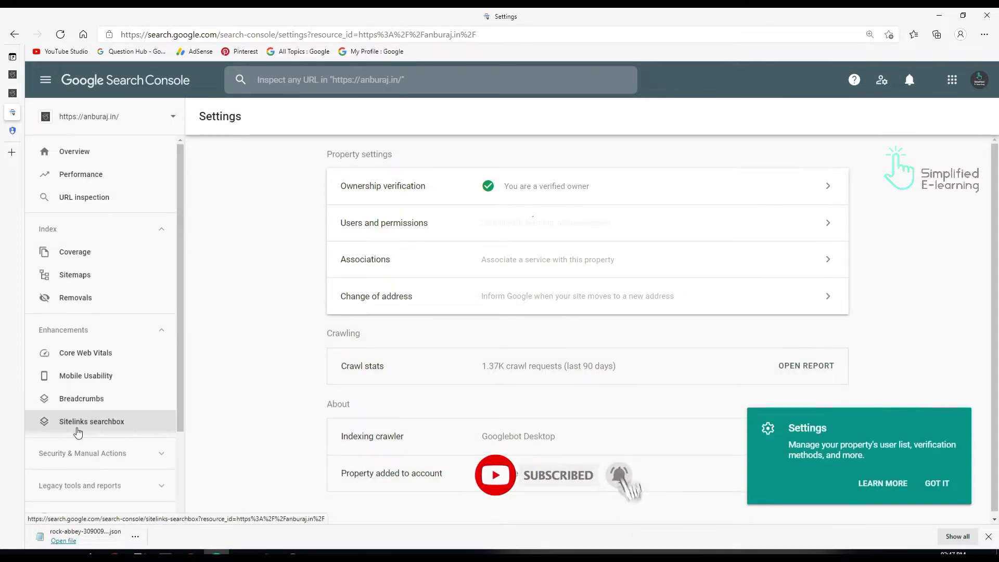
click(431, 223)
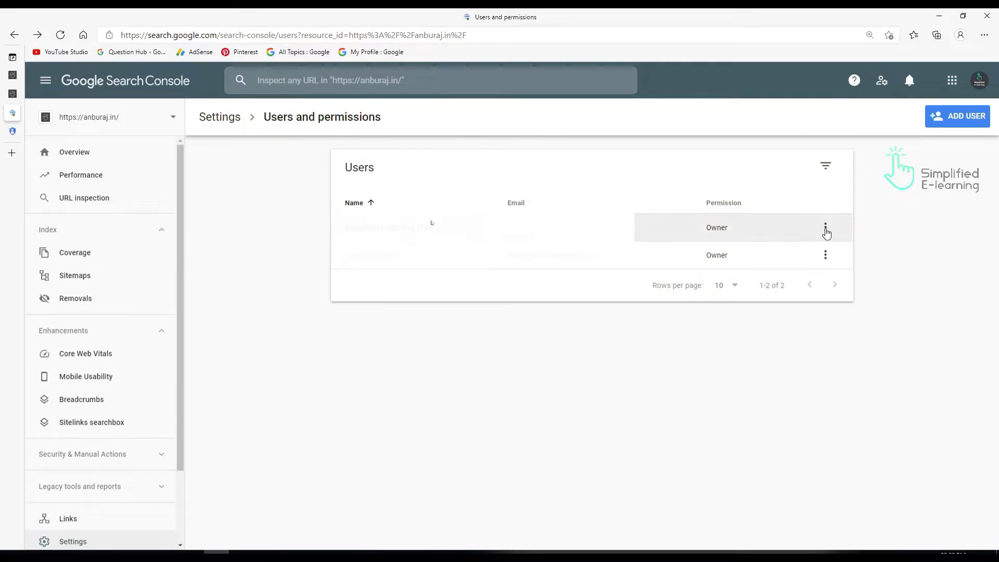
click(825, 232)
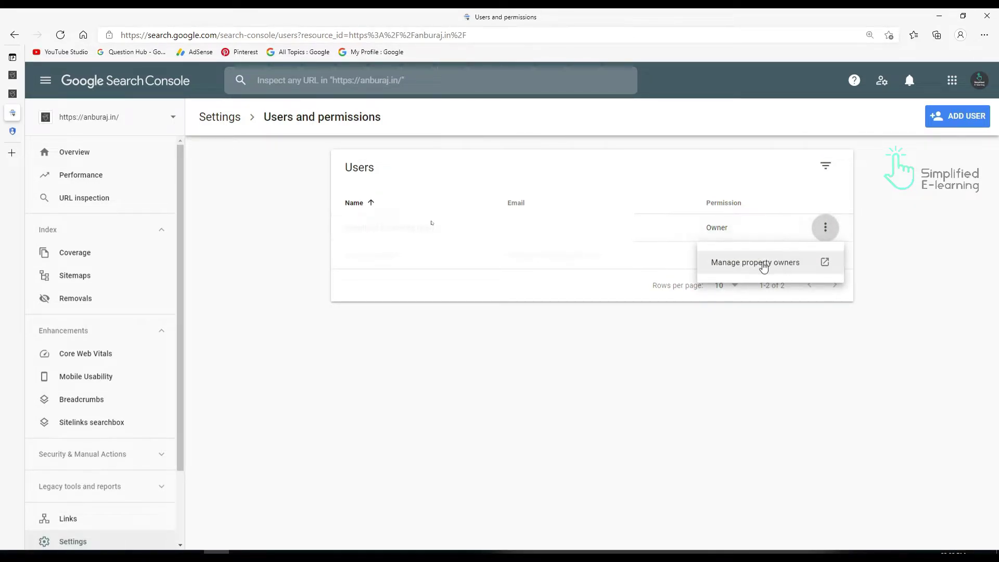
click(781, 264)
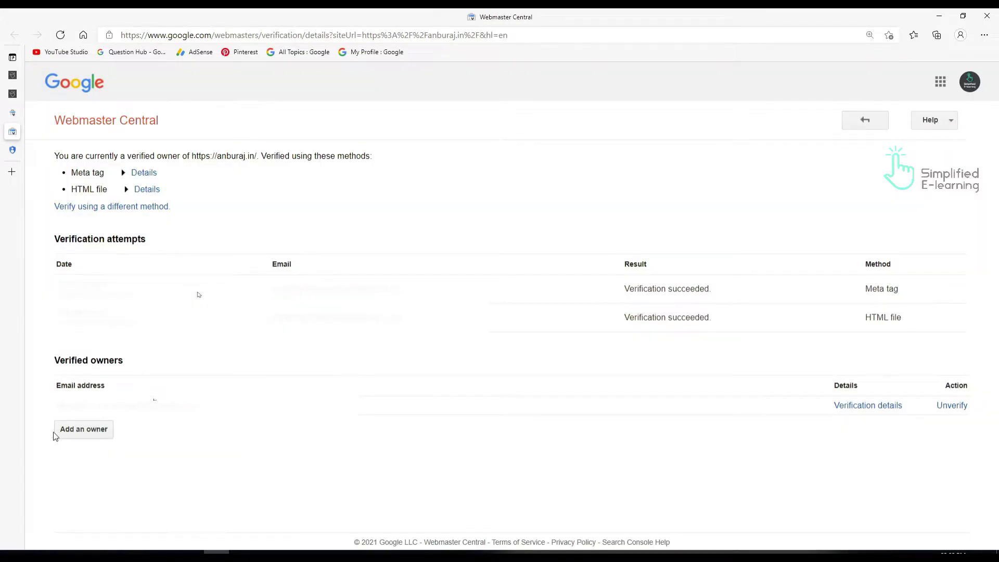
- Add the service account as a verified owner of the site by pasting in its email address
click(83, 433)
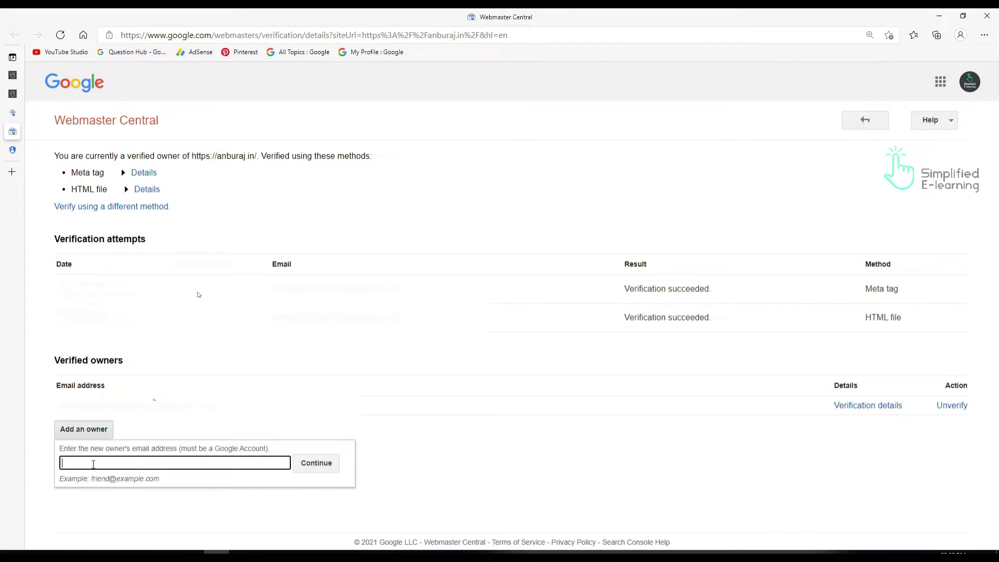
key(ctrl+v)
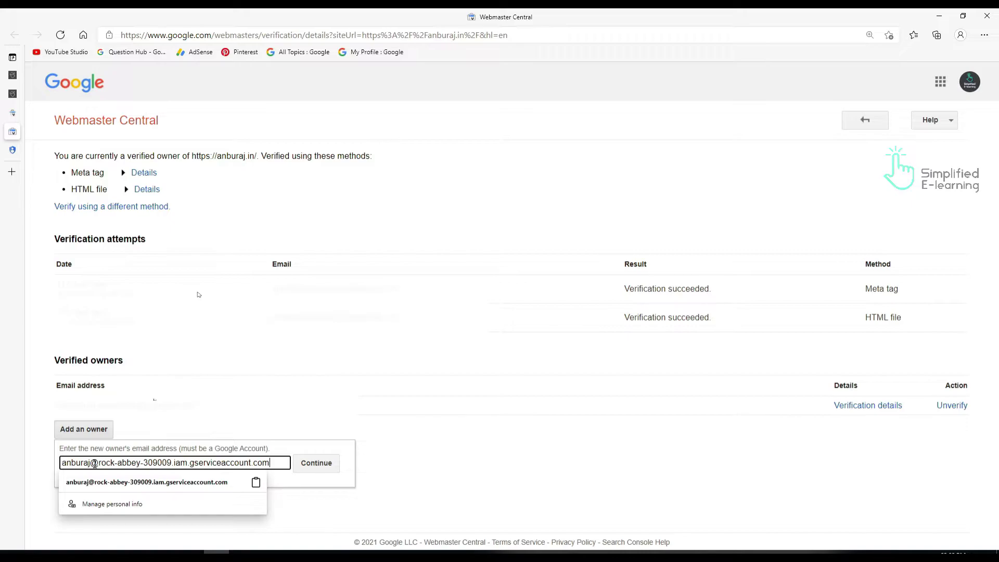
click(322, 467)
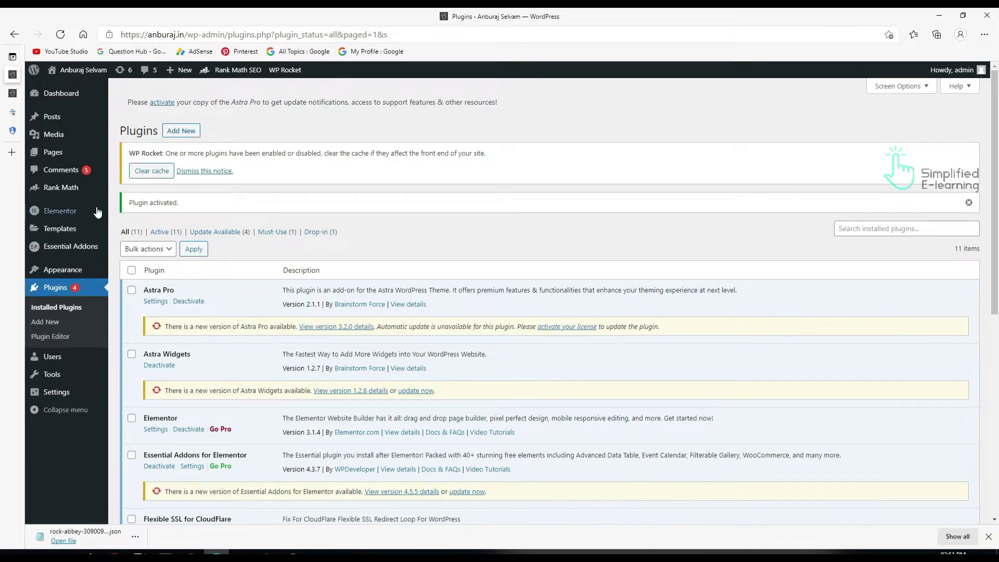
- In the WordPress admin, open Rank Math's Instant Indexing settings and make the JSON Key field ready for entry
mouse_move(46, 188)
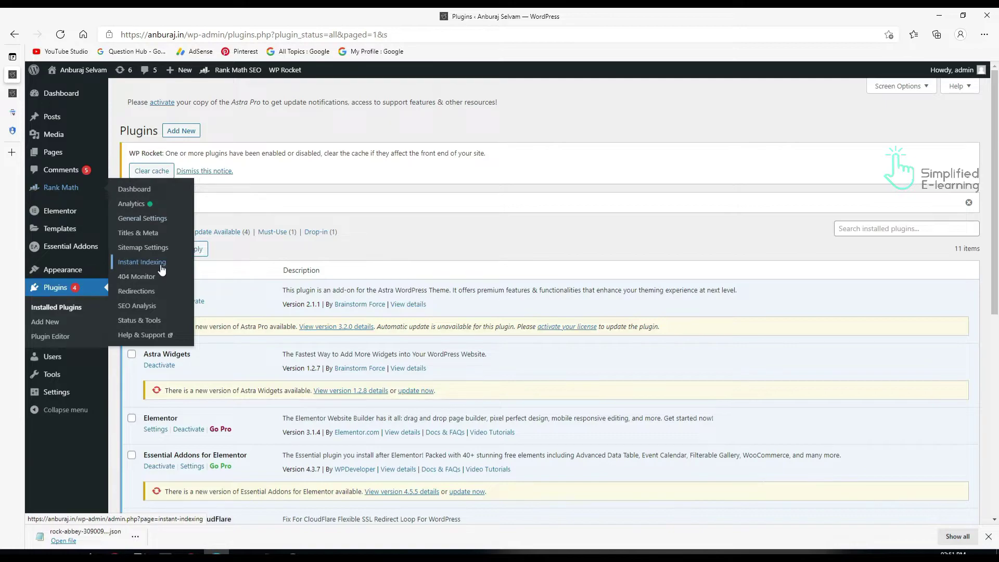
click(141, 263)
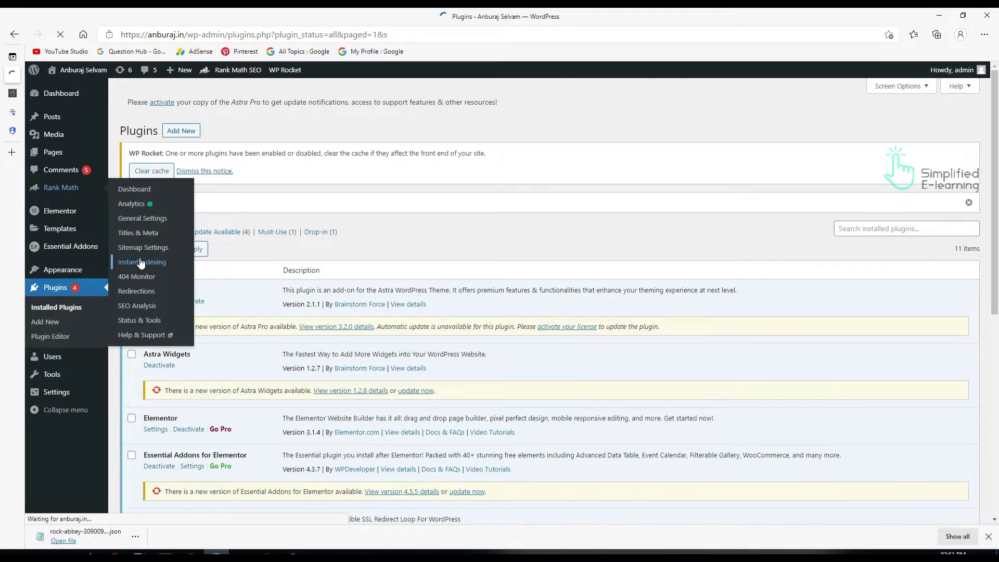
click(266, 222)
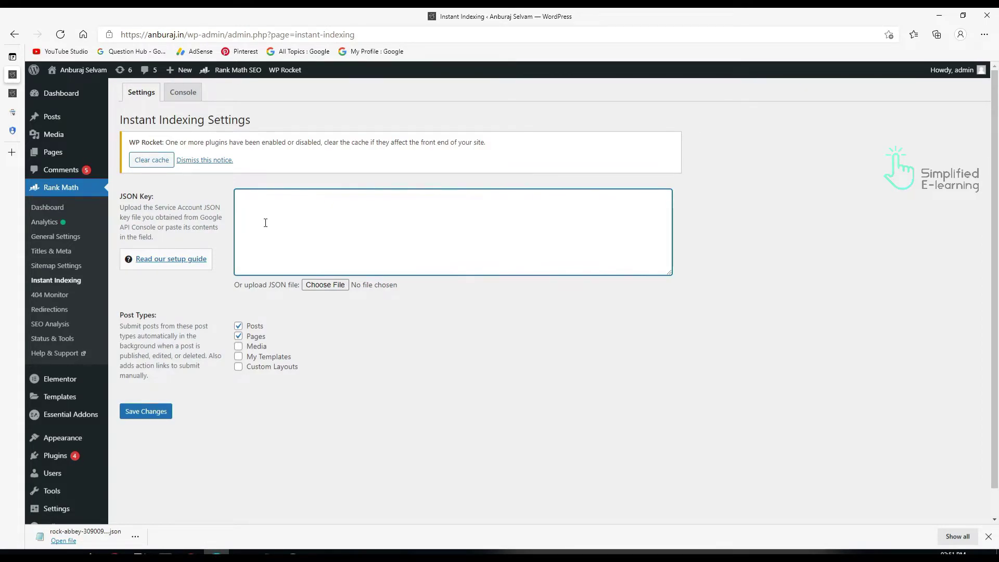
- Open the downloaded service account JSON key file in Notepad and place its window beside the Instant Indexing settings
click(85, 532)
click(464, 228)
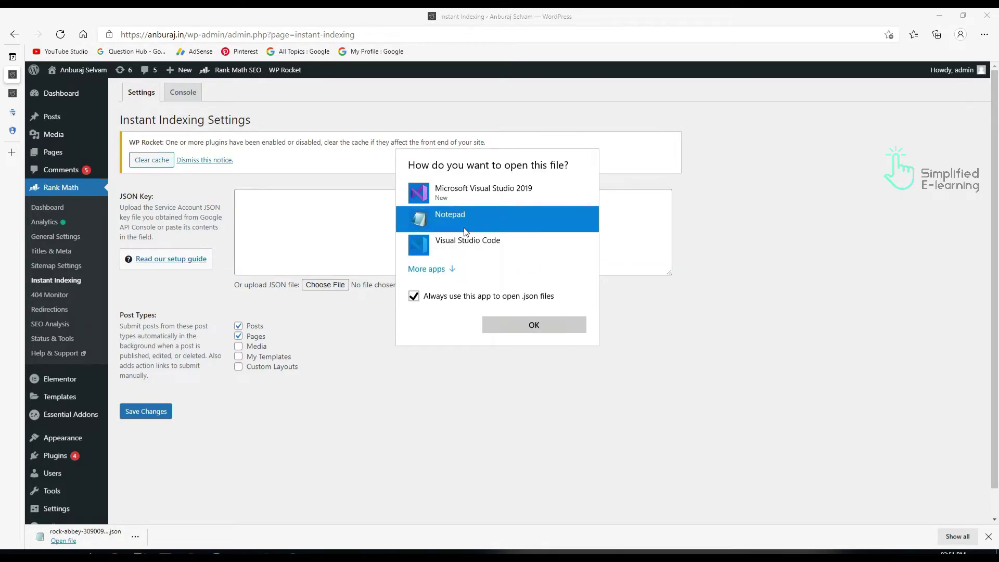
click(520, 333)
drag(683, 317, 704, 187)
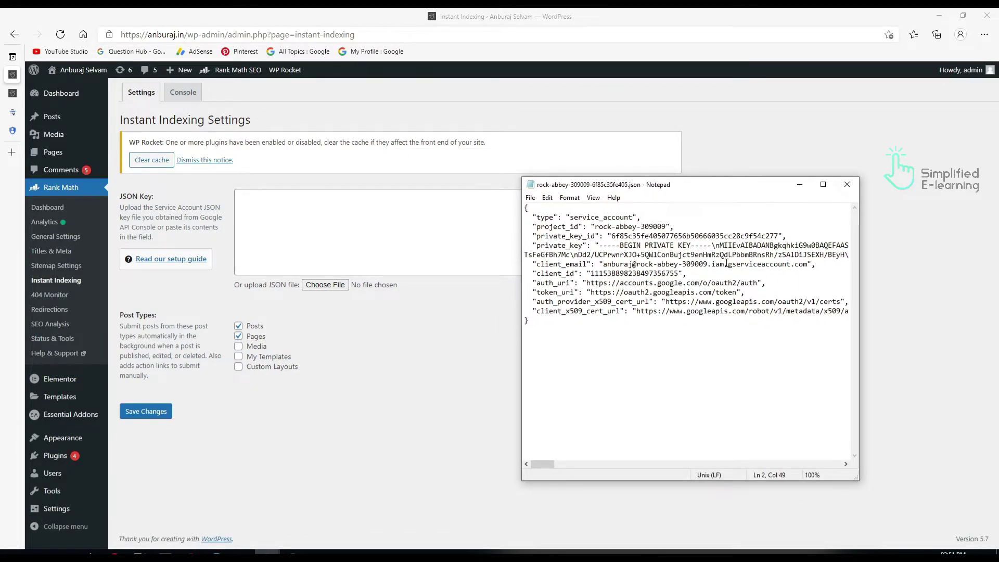
- Copy the entire JSON private key file contents into the Instant Indexing JSON Key field and save the settings
key(ctrl+a)
click(427, 205)
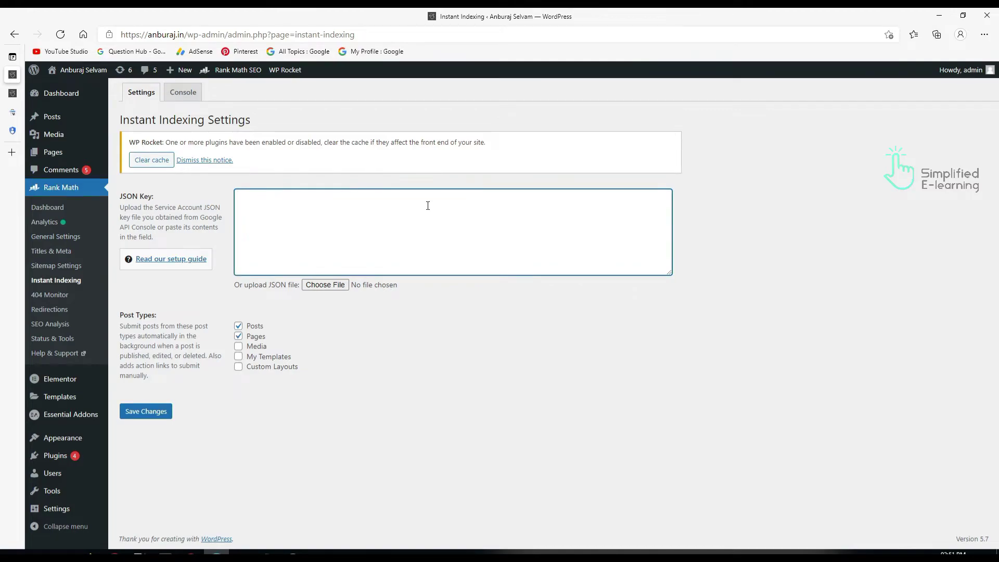
key(ctrl+v)
click(140, 415)
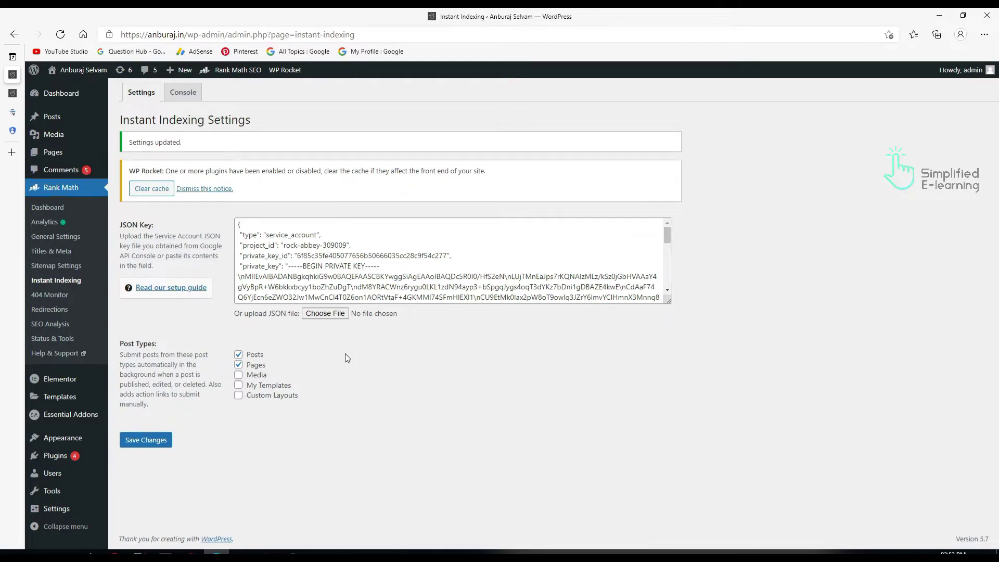
- Open the Instant Indexing console and review its URL field, submission actions and API limits
click(182, 95)
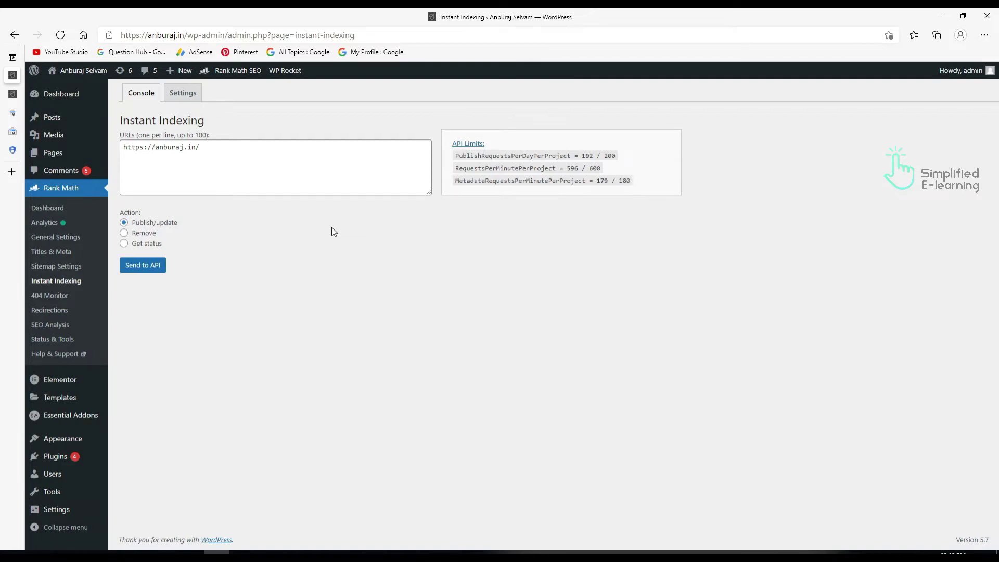
click(227, 151)
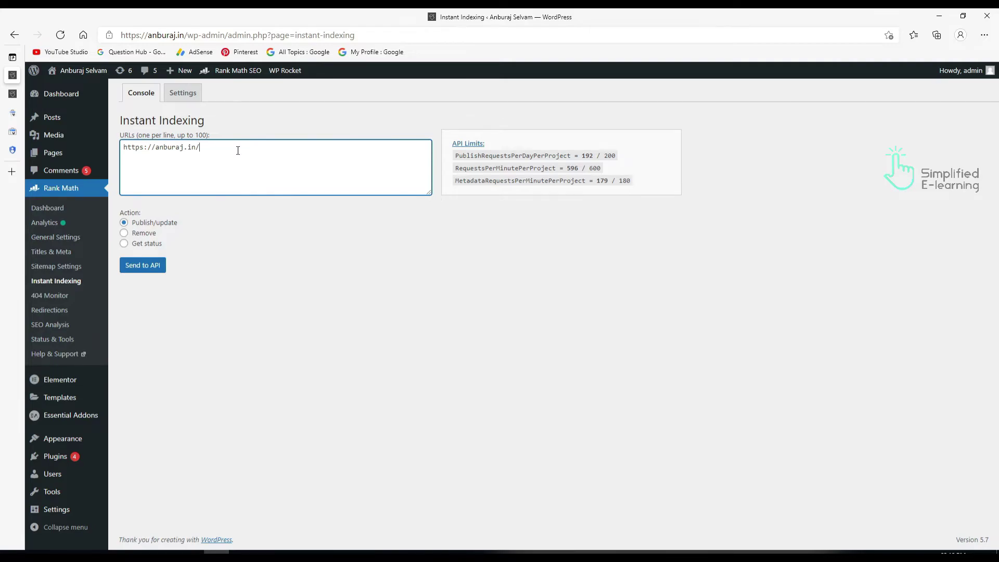
click(346, 314)
- Check the Instant Indexing status of the post "How to Boost Facebook Post in Tamil" from the posts list
mouse_move(52, 117)
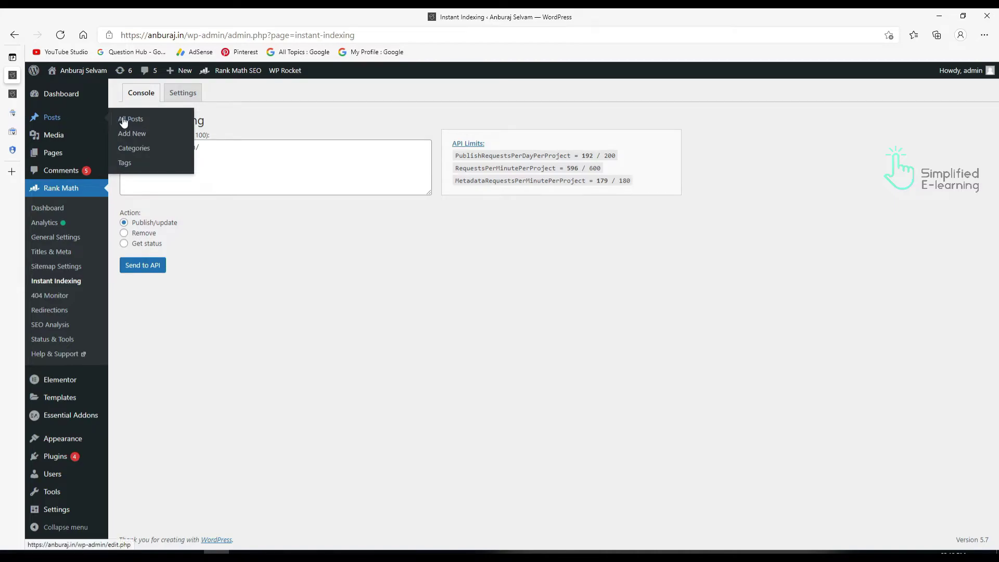
click(125, 120)
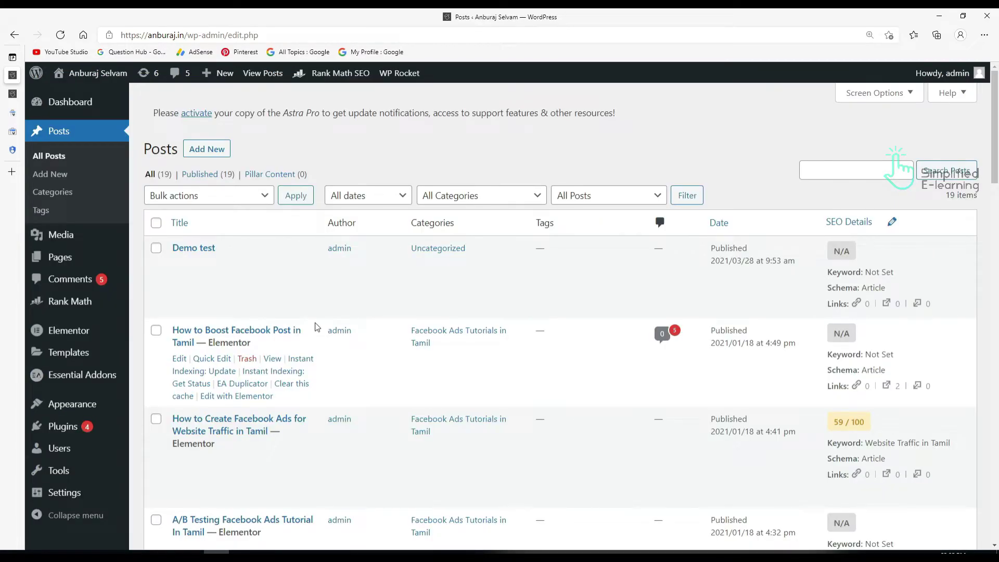
scroll(317, 327, down, 4)
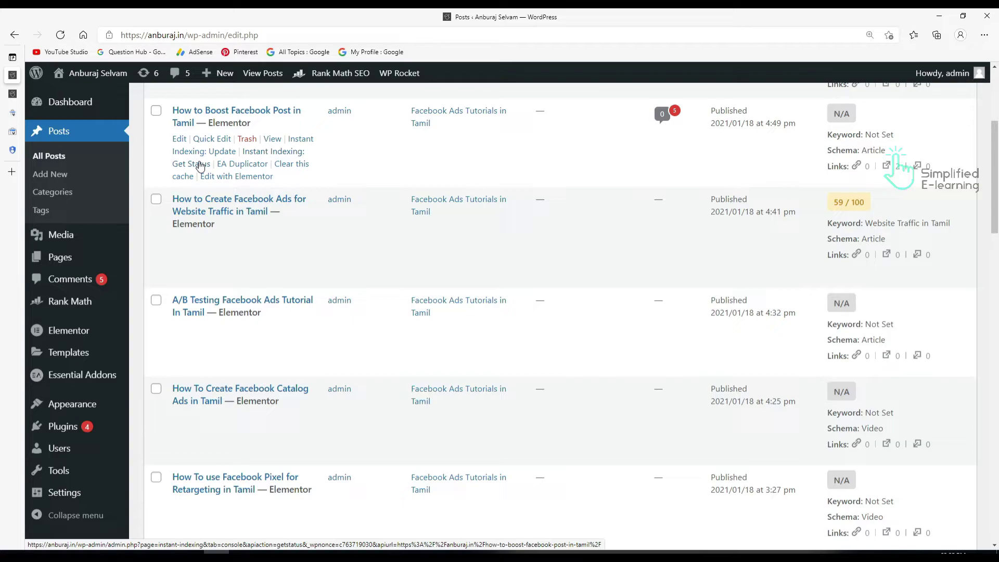
click(270, 155)
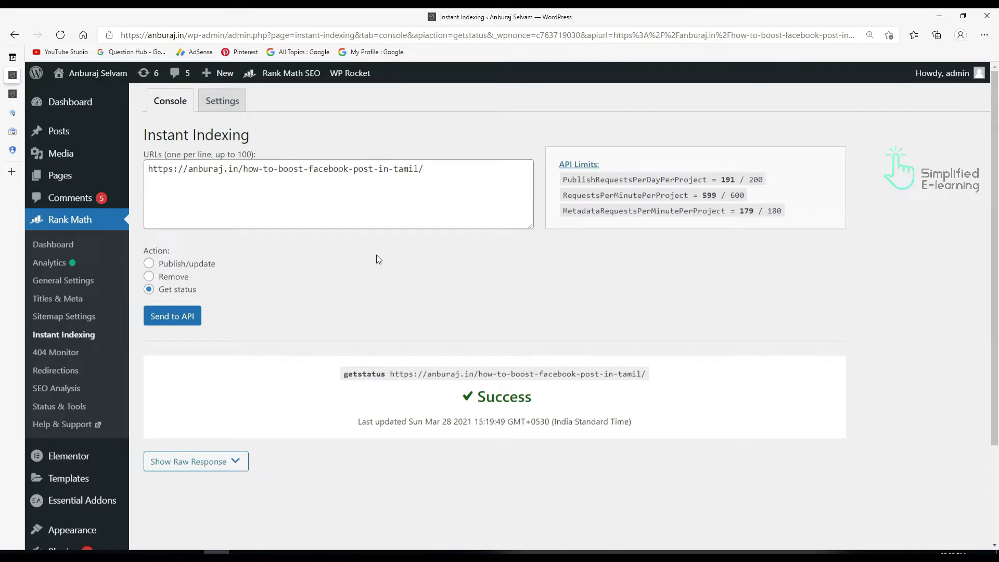
- Check the Instant Indexing status of the "Demo test" post and submit its URL to the API with the Publish/update action
mouse_move(57, 132)
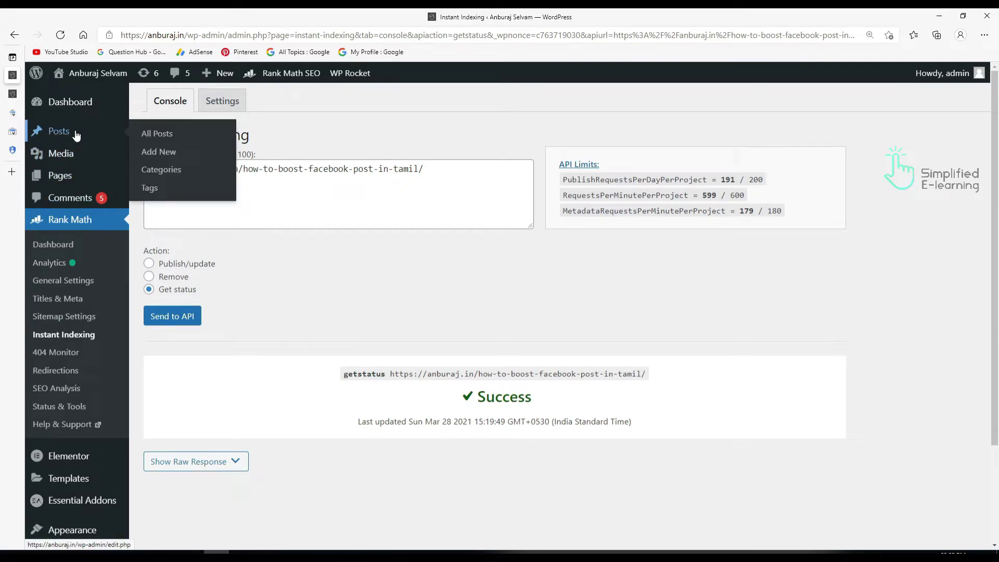
click(163, 137)
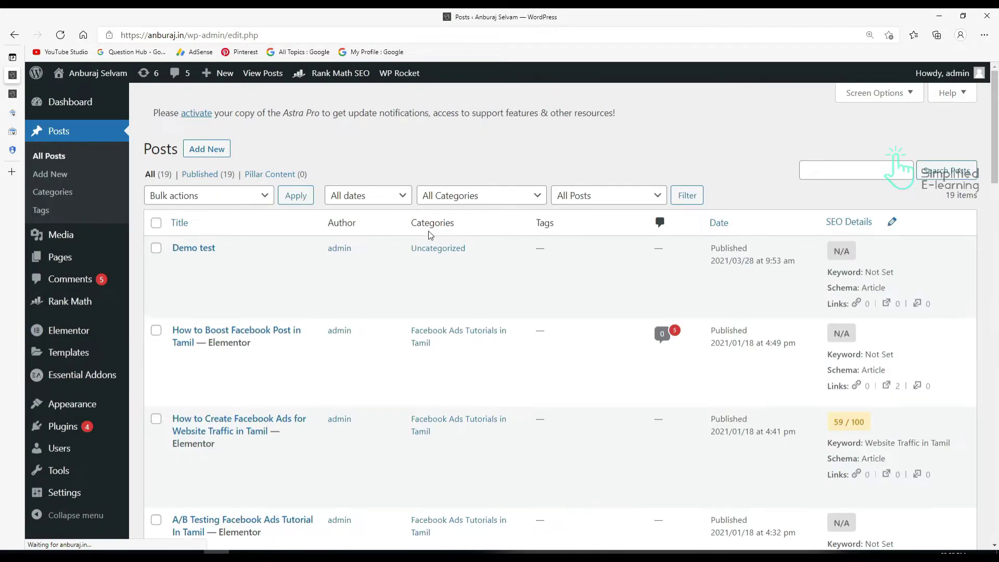
mouse_move(307, 270)
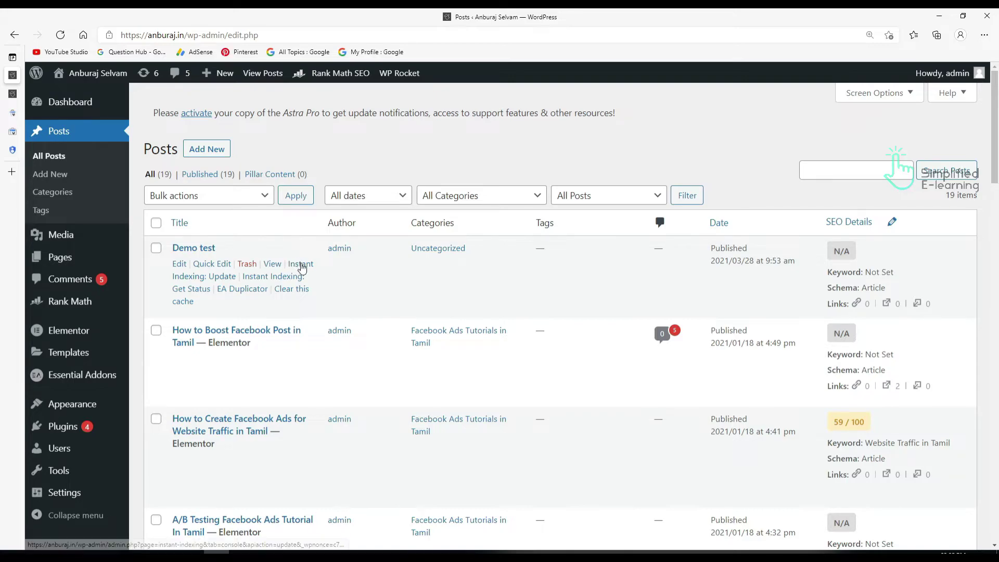
click(267, 280)
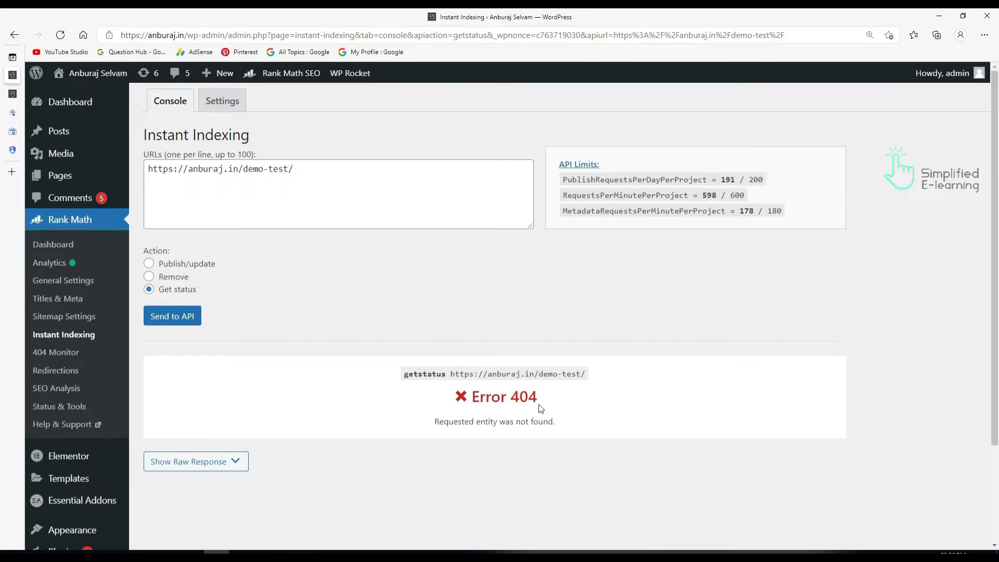
click(148, 263)
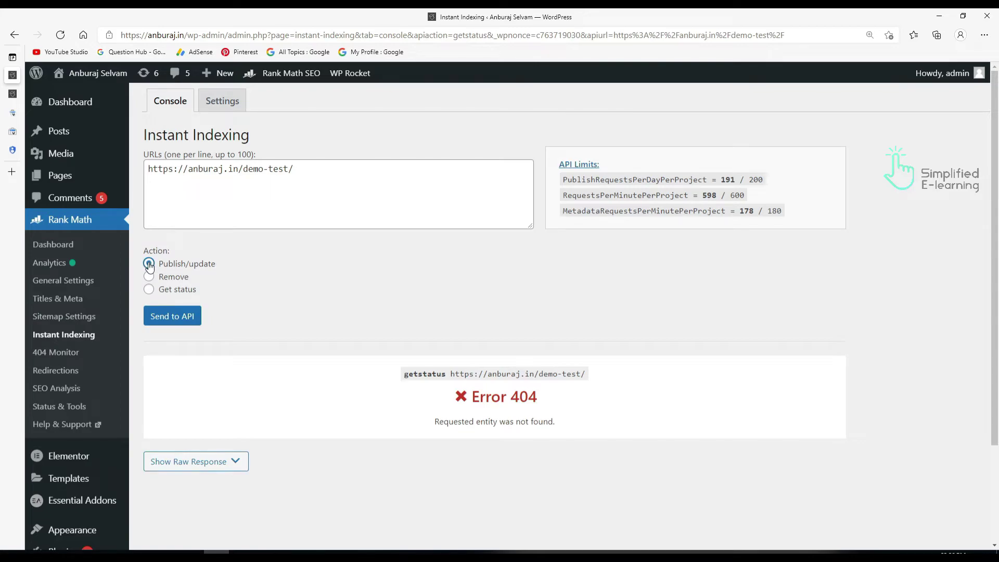
click(169, 317)
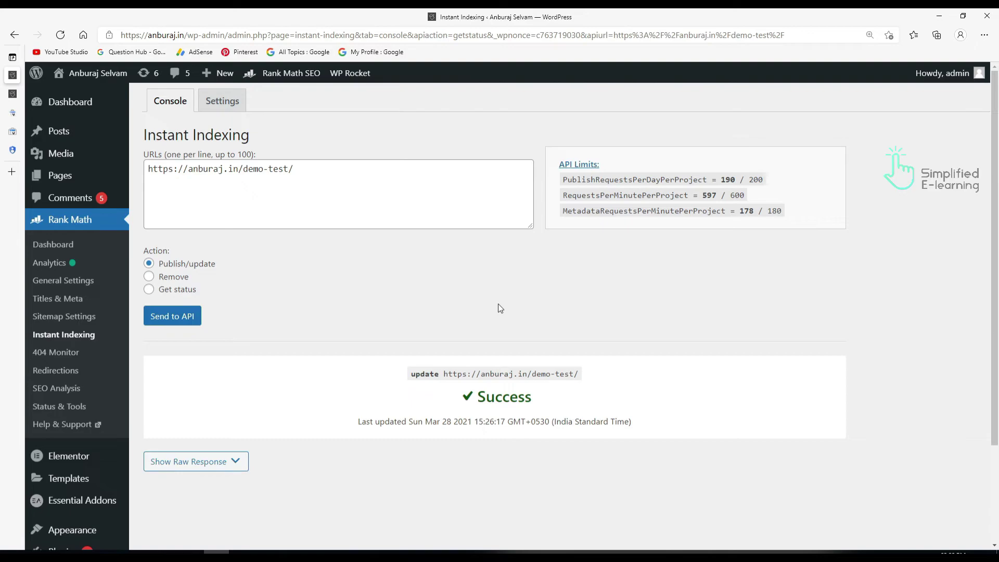
- Create and publish a new post titled "test-2" with no body content
mouse_move(60, 131)
click(151, 156)
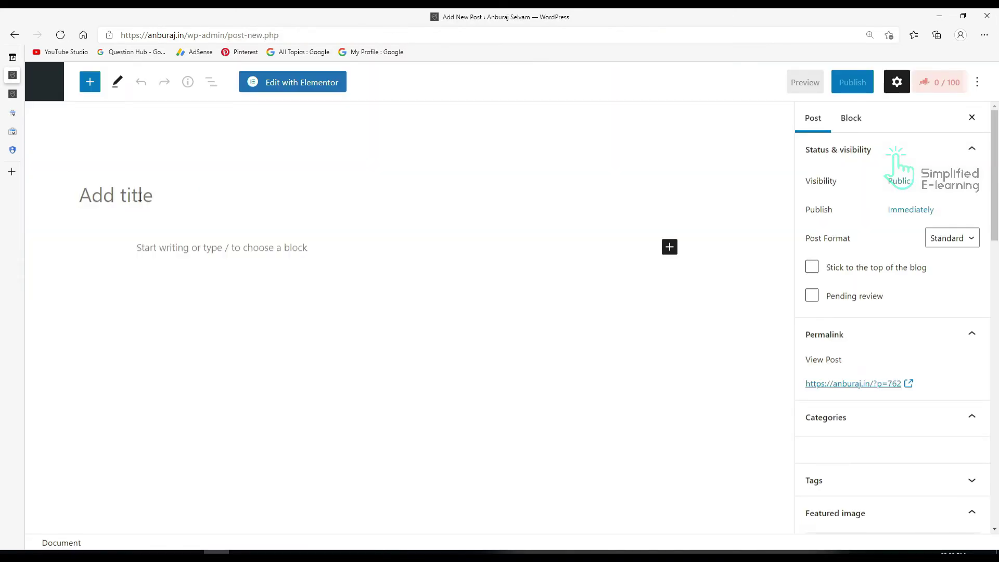
text(test-)
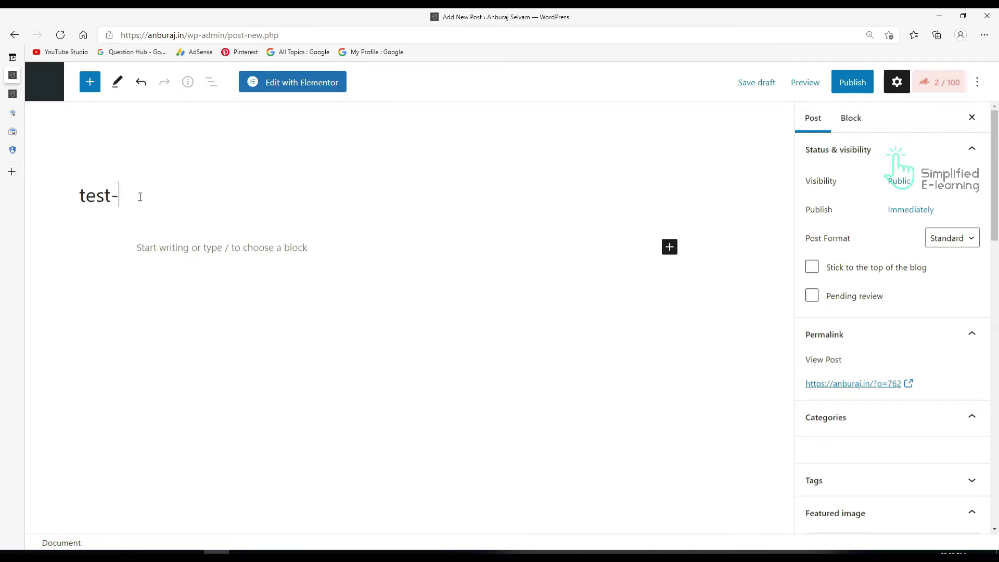
text(2)
click(856, 84)
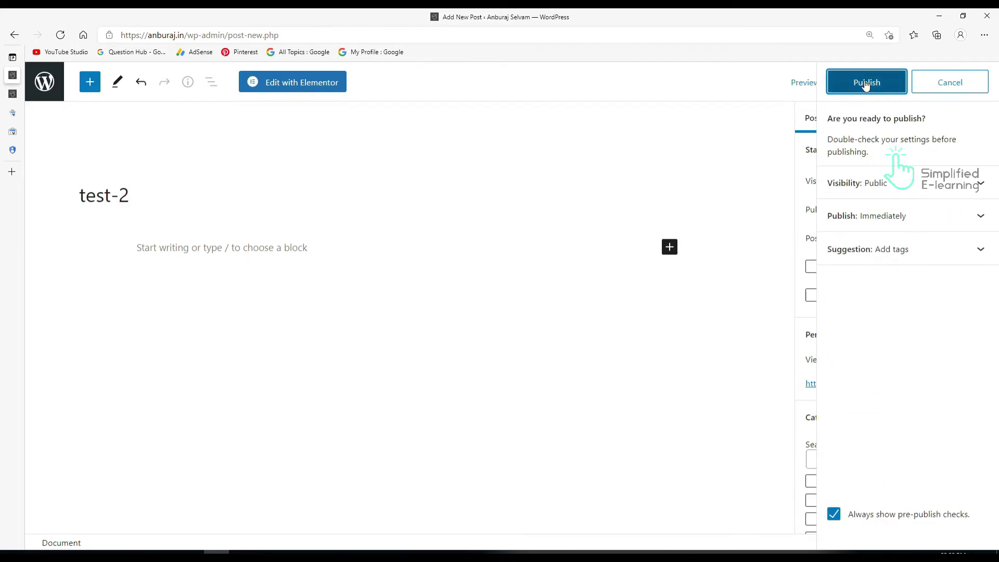
click(866, 84)
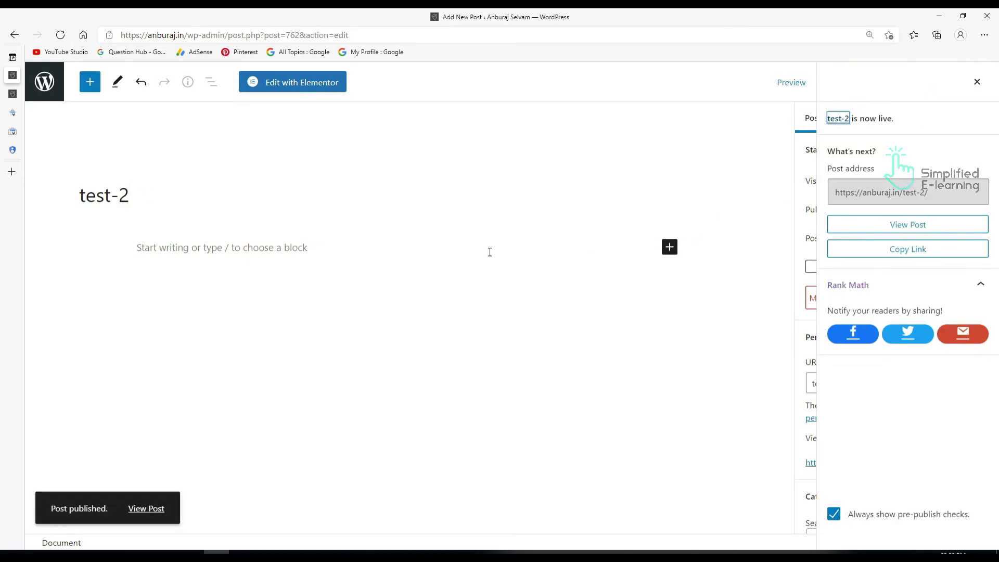
- Leave the post editor and check the Instant Indexing status of the "test-2" post from the posts list
right_click(14, 34)
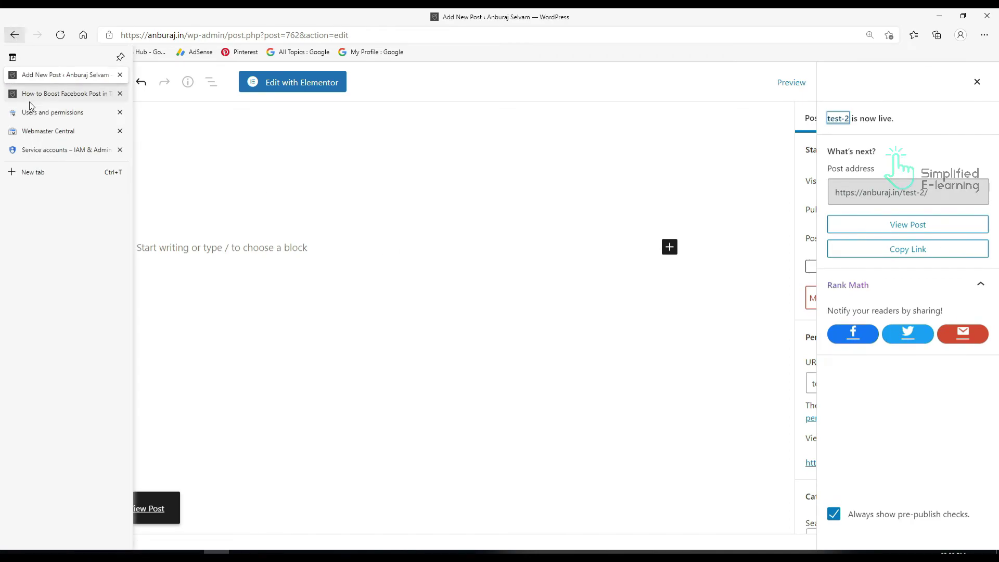
click(14, 35)
click(15, 35)
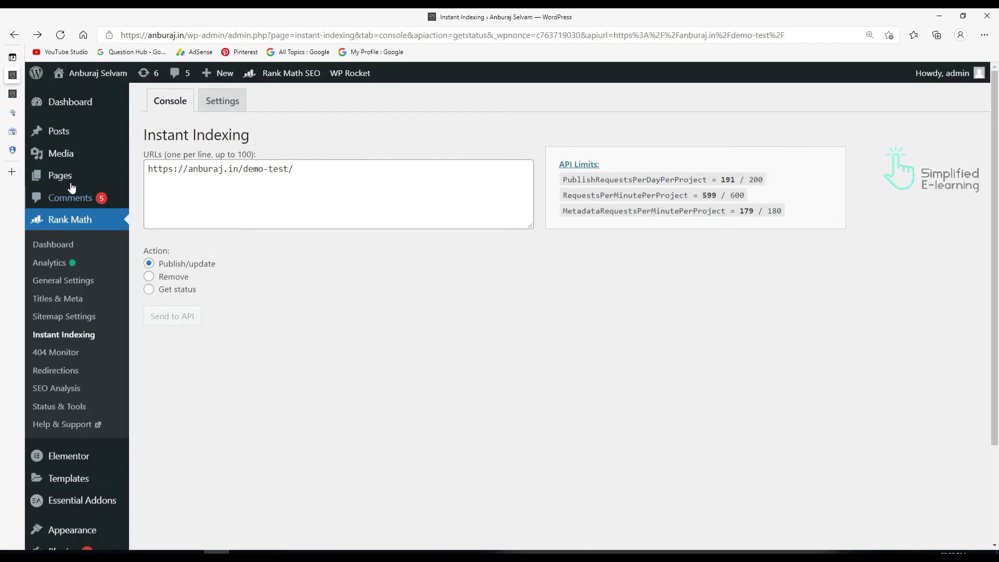
mouse_move(63, 134)
click(166, 134)
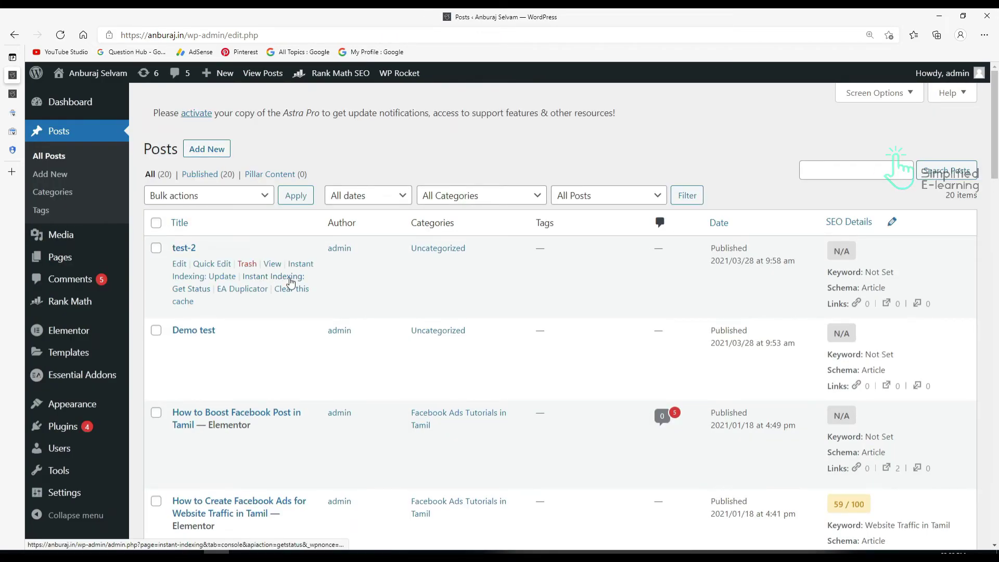
click(201, 290)
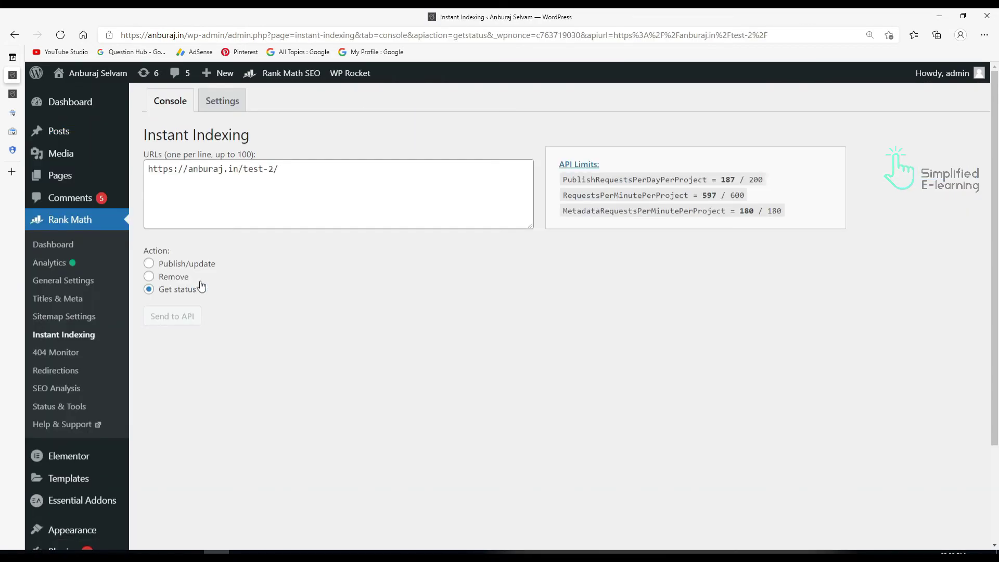